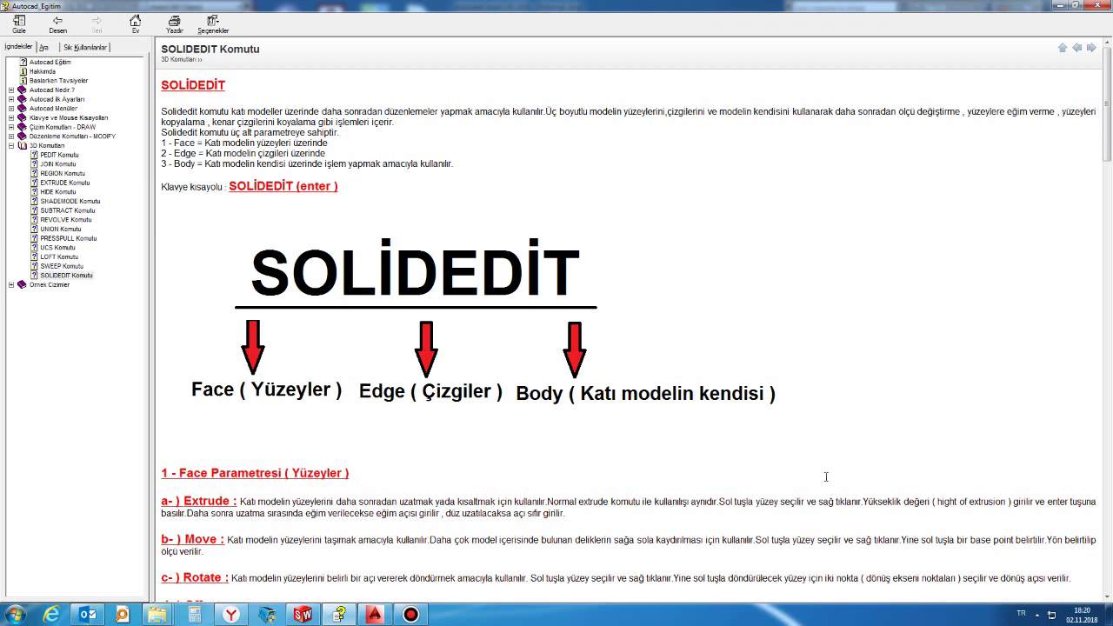
Scroll the SOLIDEDIT help topic down to the '2 - Edge Parametresi (Çizgiler)' section.
scroll(826, 477, down, 4)
scroll(826, 477, down, 3)
scroll(827, 476, down, 3)
scroll(828, 473, down, 1)
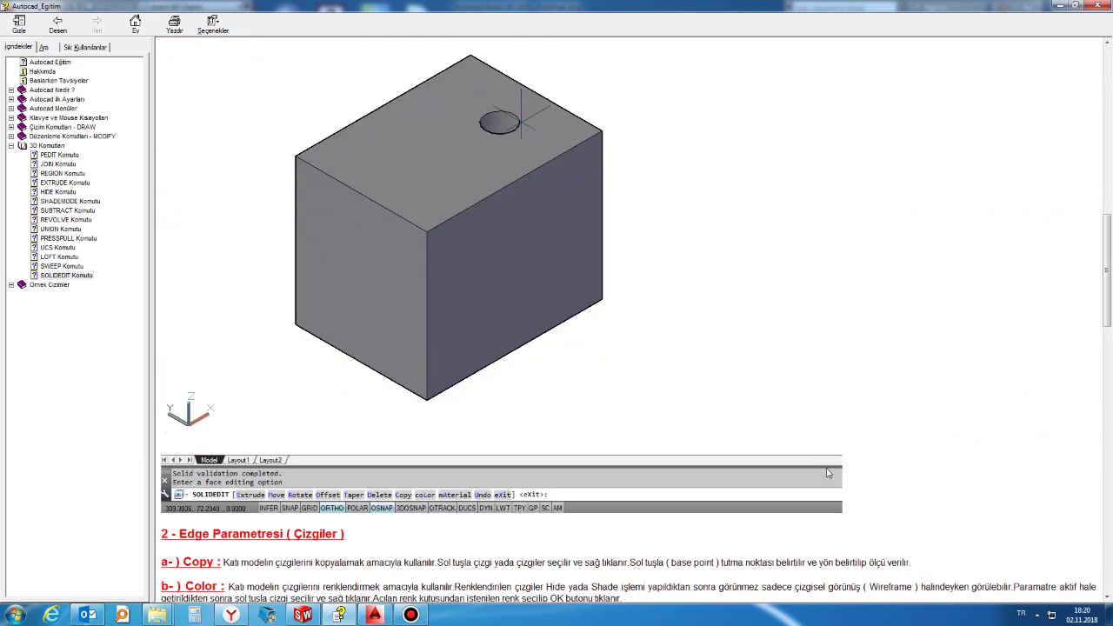
scroll(828, 473, down, 2)
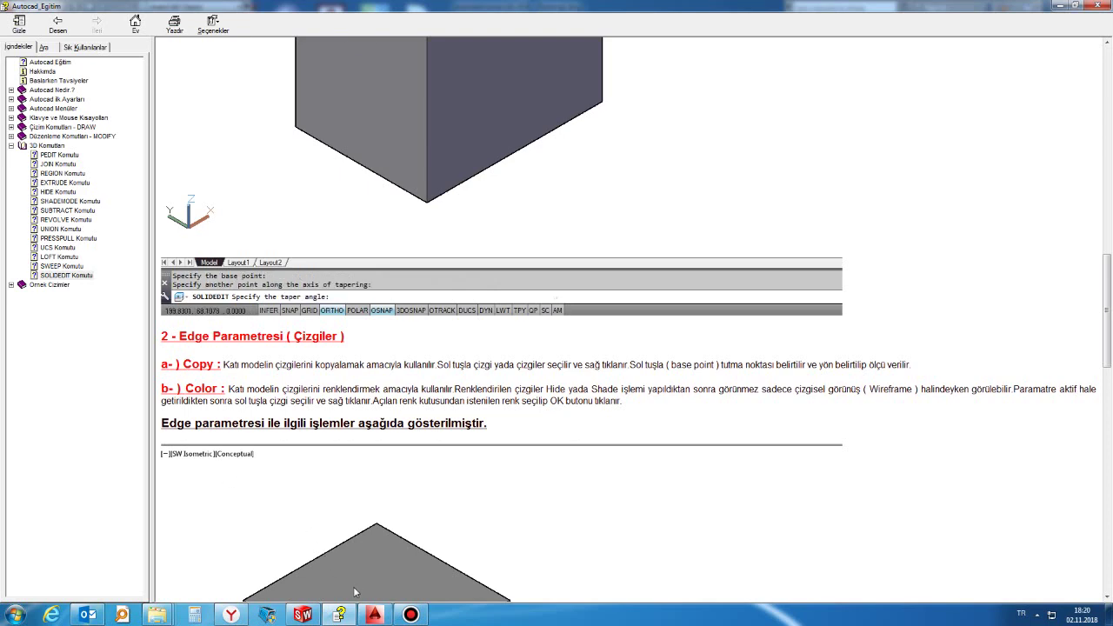
Back in AutoCAD, start SOLIDEDIT with its Edge > Copy option.
click(376, 616)
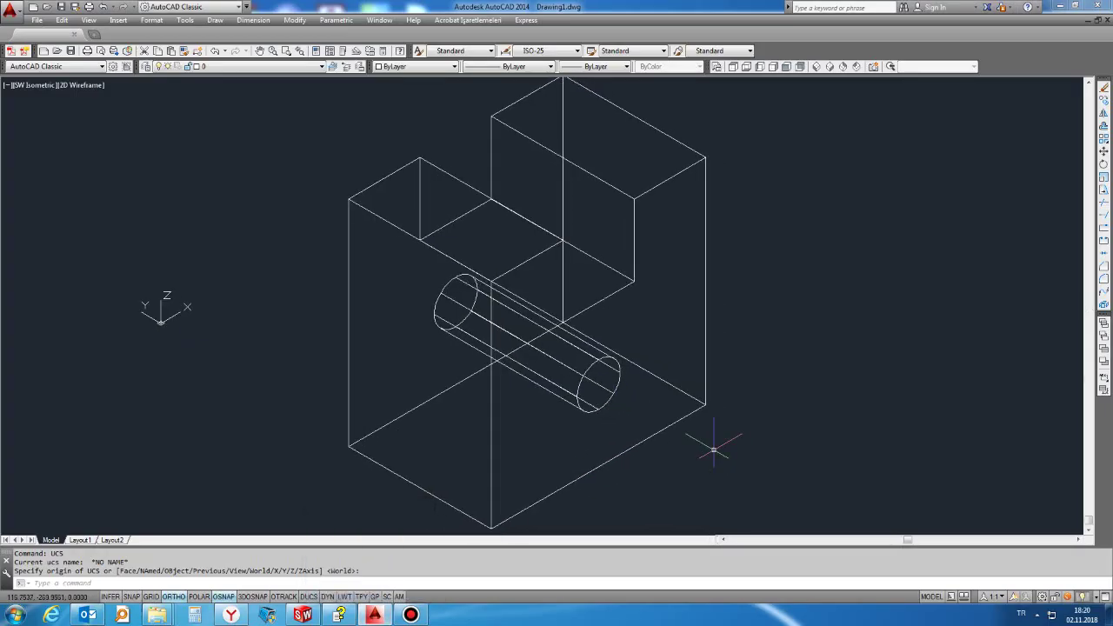
text(solidedi)
text(t)
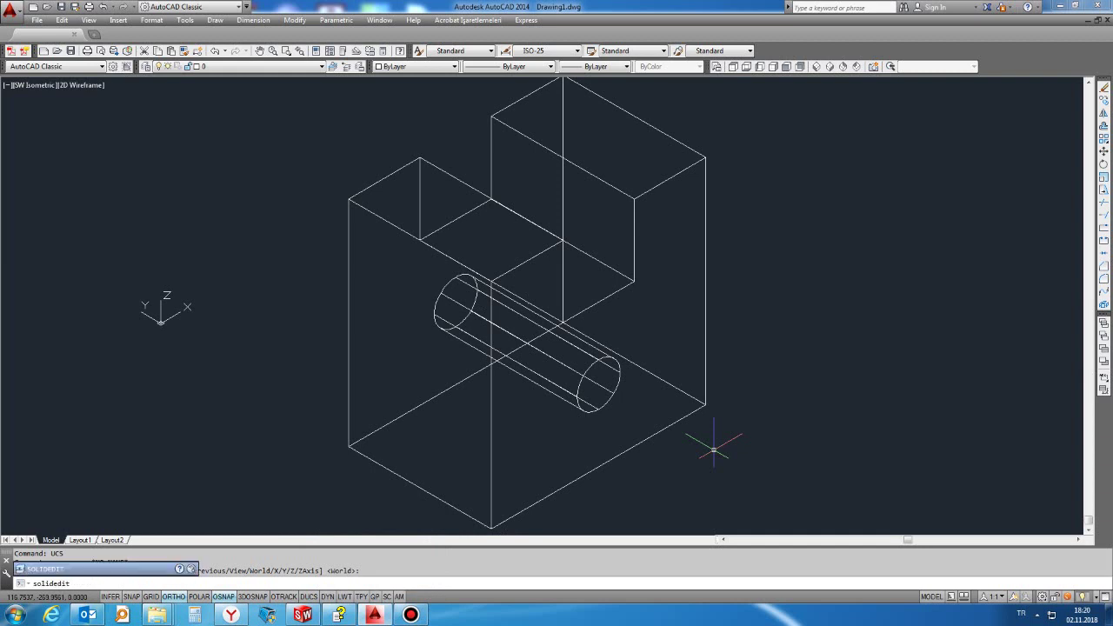
key(Return)
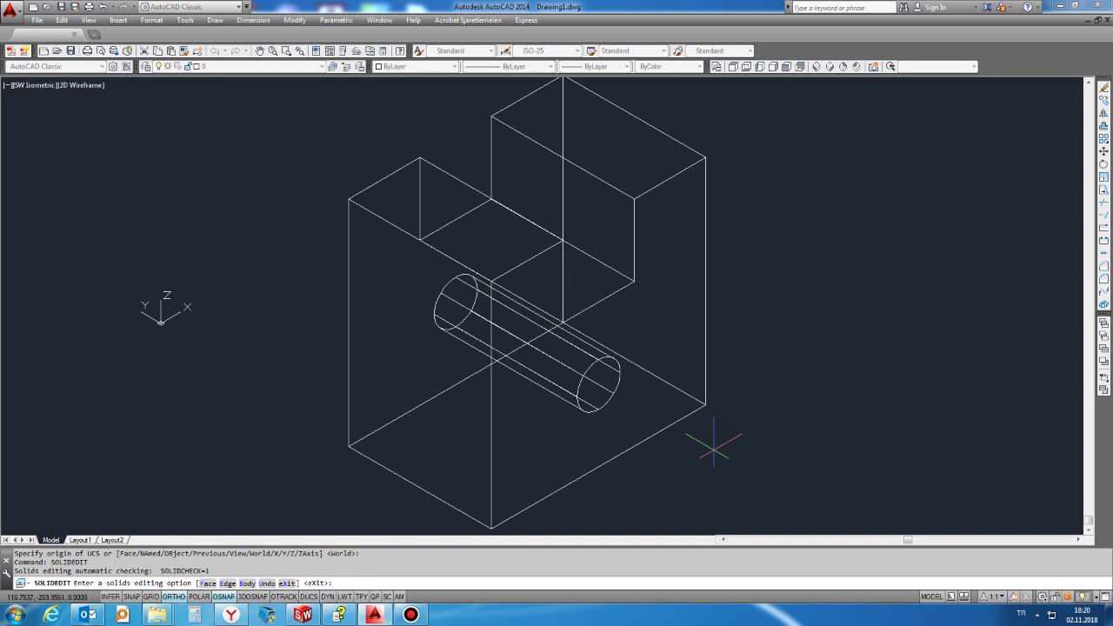
text(e)
key(Return)
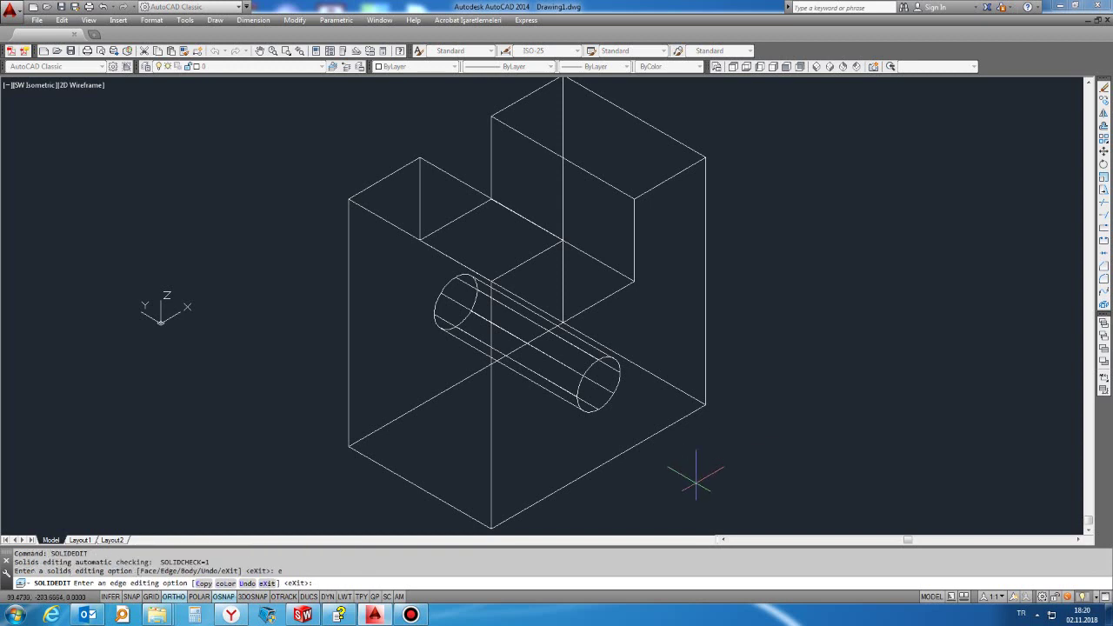
text(c)
key(Return)
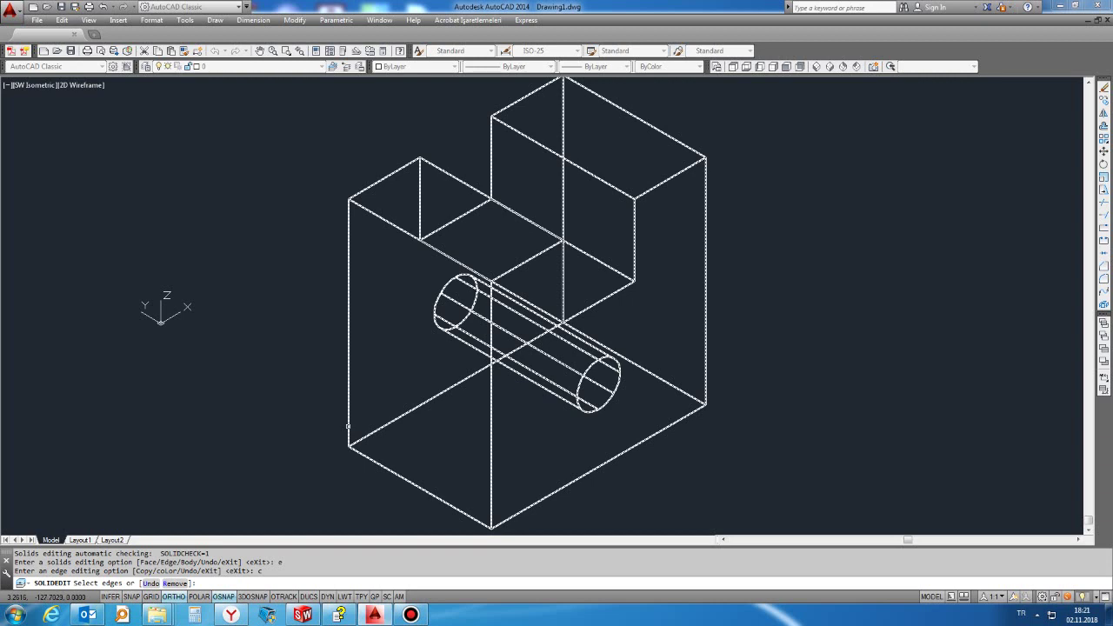
Copy the left vertical, lower diagonal and bottom-front edges from the box corner to the upper left.
click(349, 426)
click(359, 441)
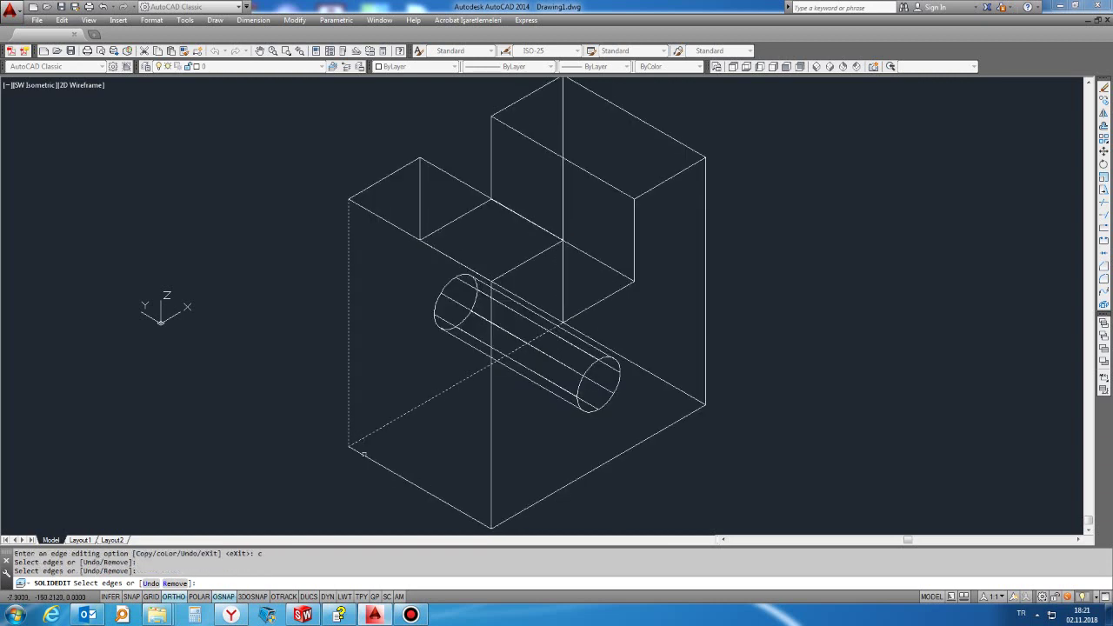
click(365, 456)
key(Return)
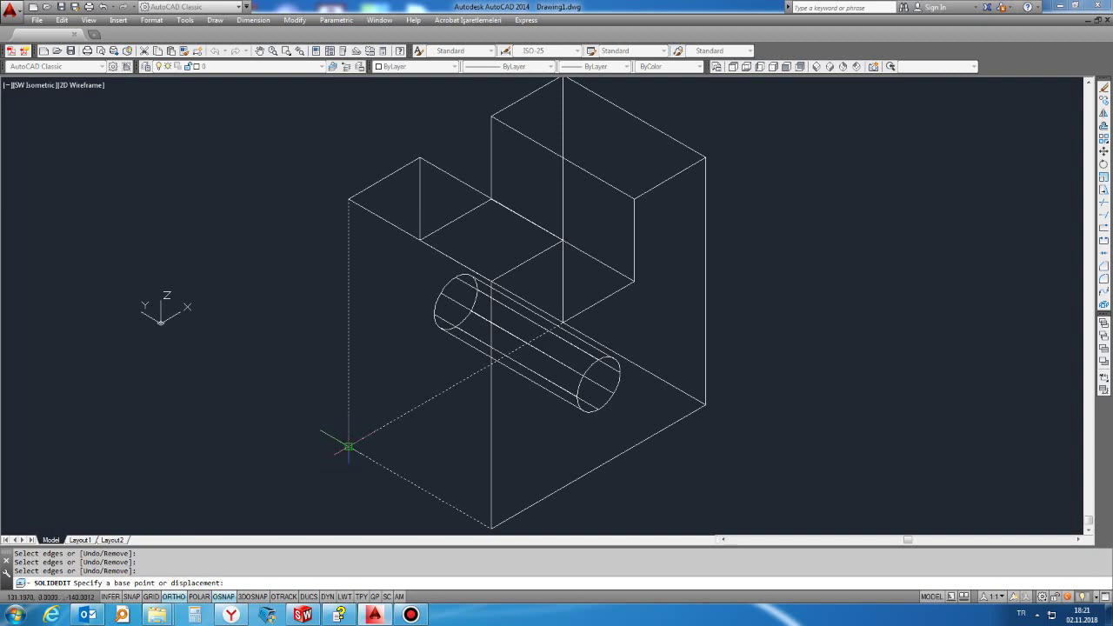
click(348, 447)
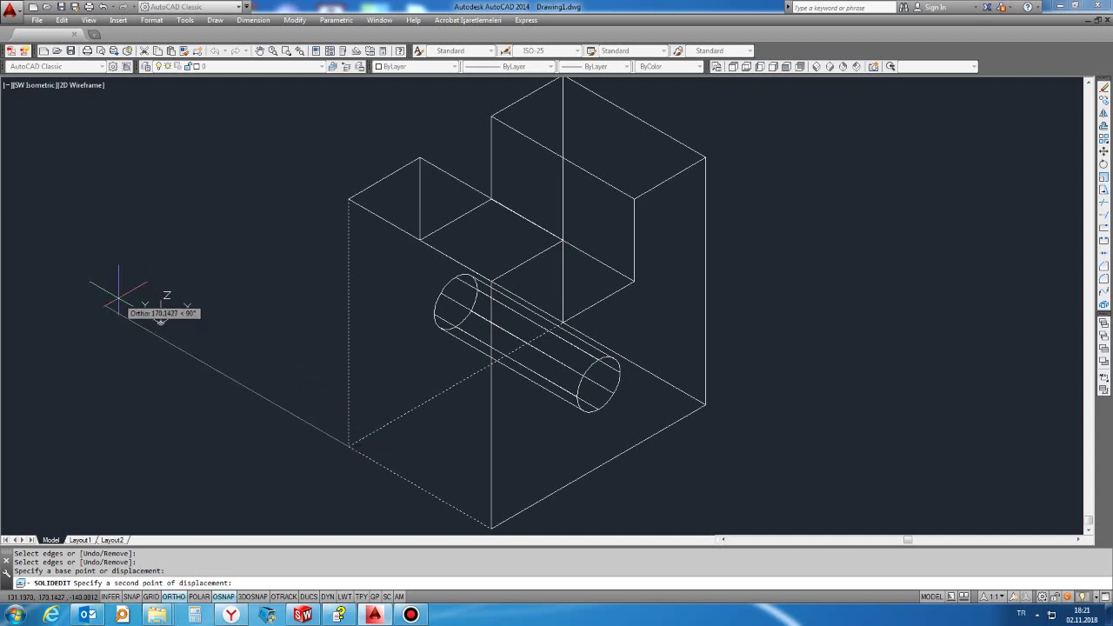
click(99, 258)
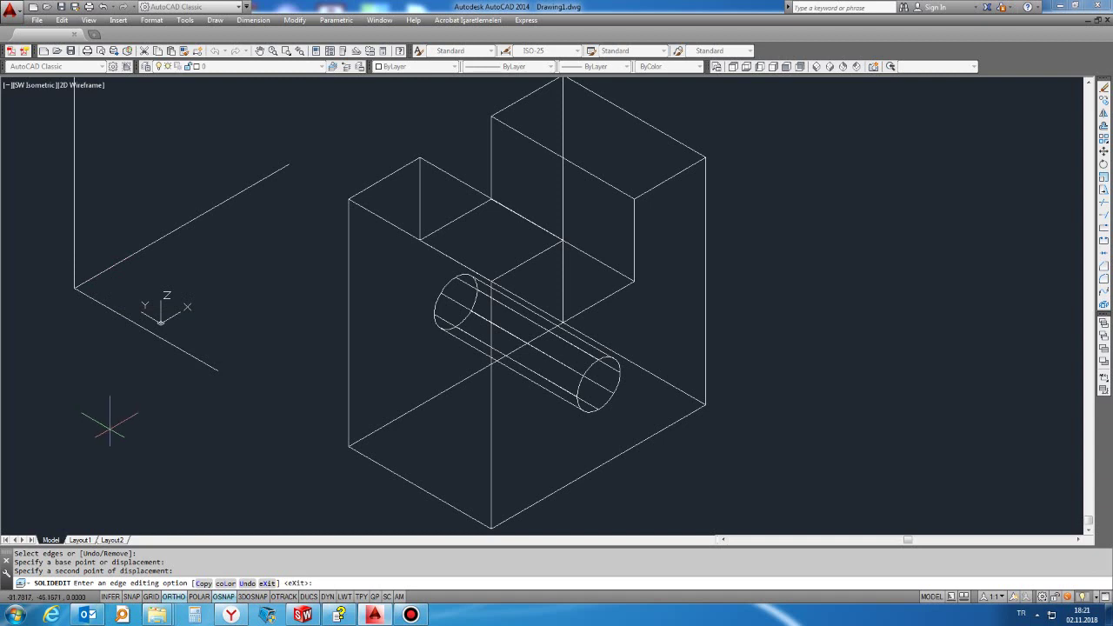
key(Escape)
key(Escape)
key(Escape)
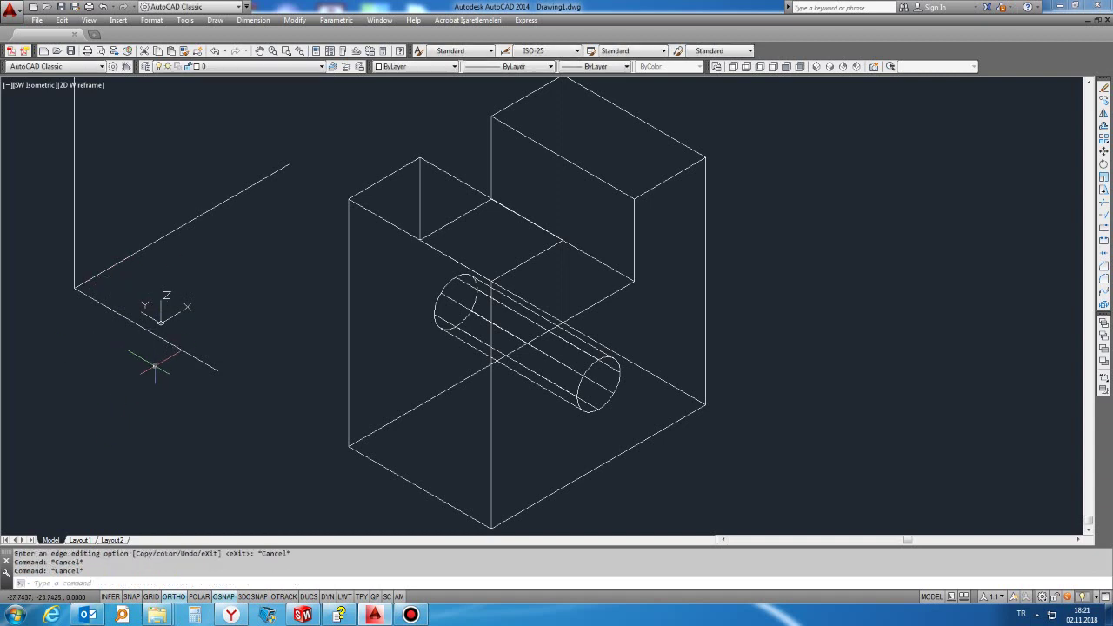
Zoom out and delete the three copied edge lines.
scroll(308, 391, down, 3)
mouse_move(308, 392)
shift+middle_down()
mouse_move(355, 344)
mouse_move(516, 362)
shift+middle_up()
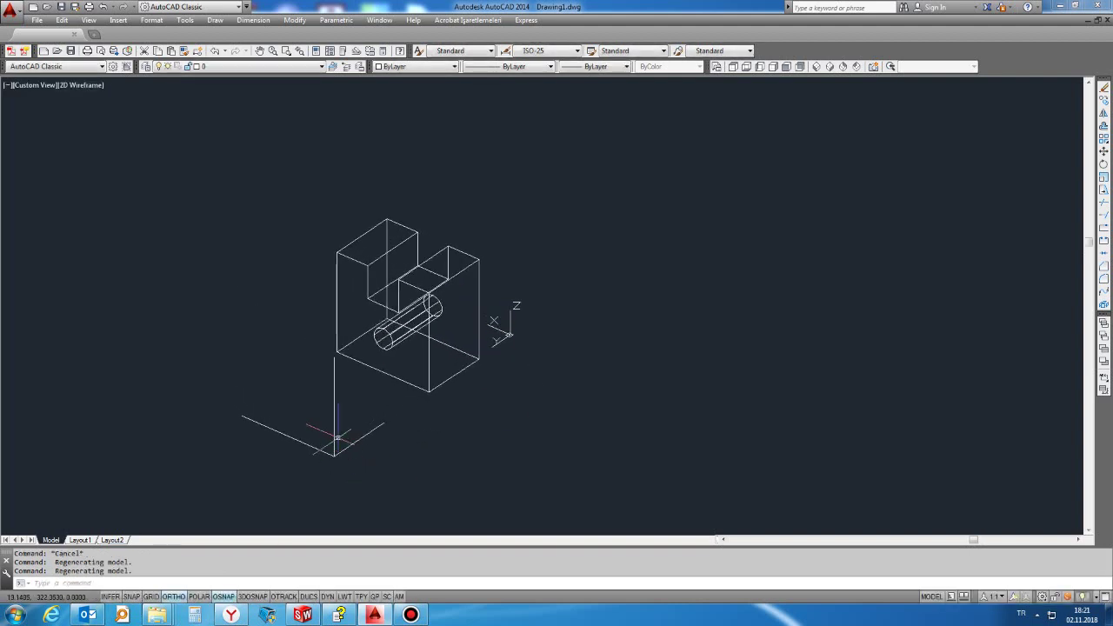
scroll(336, 437, up, 2)
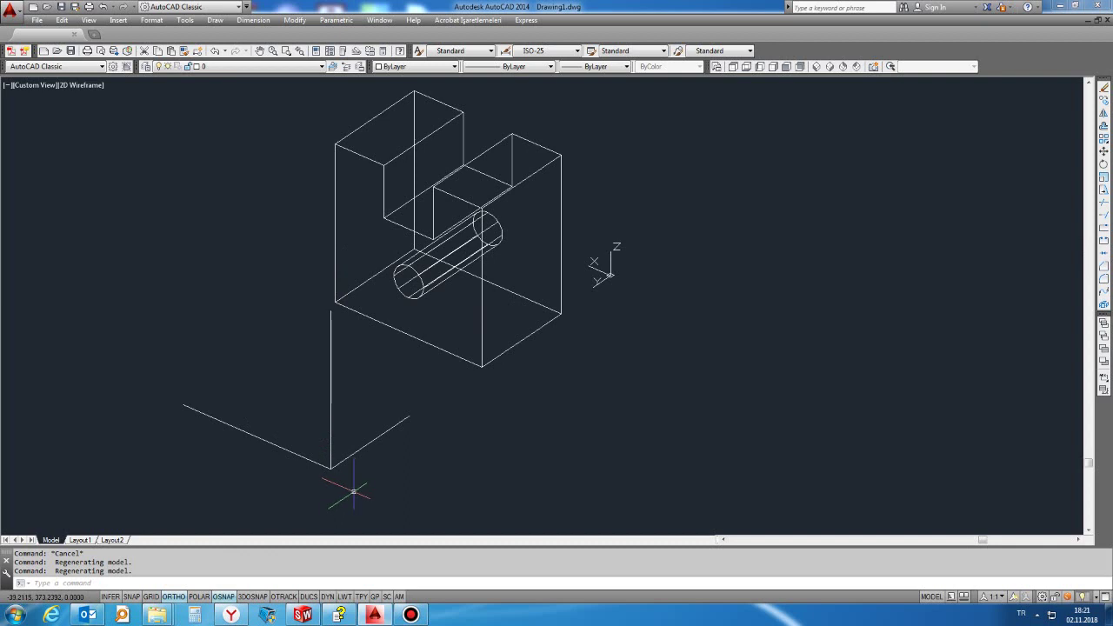
drag(350, 480, 303, 446)
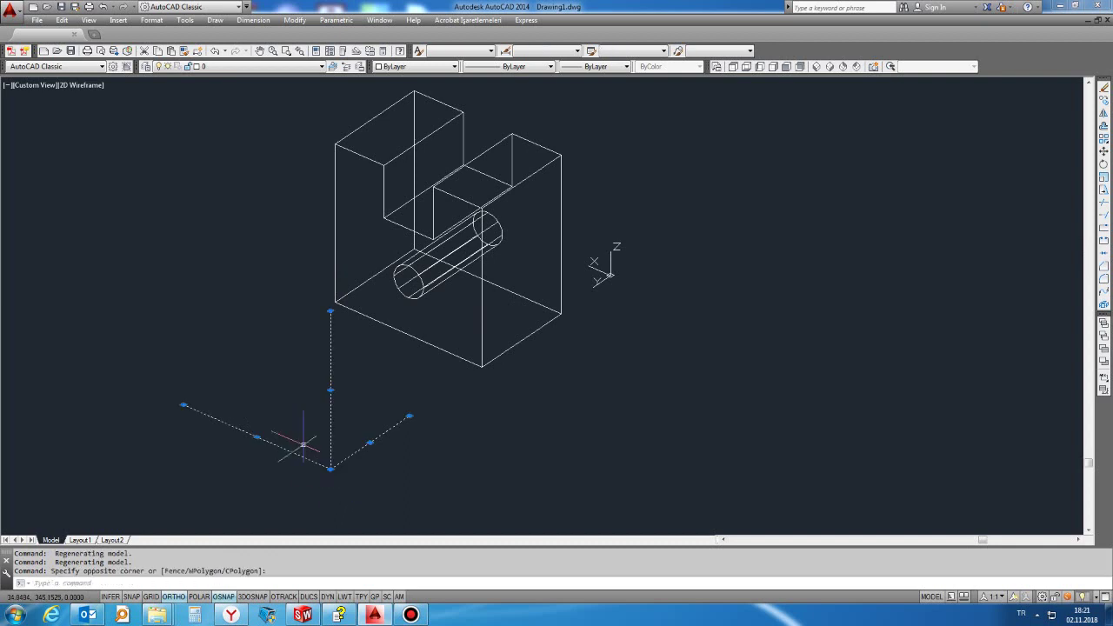
key(Delete)
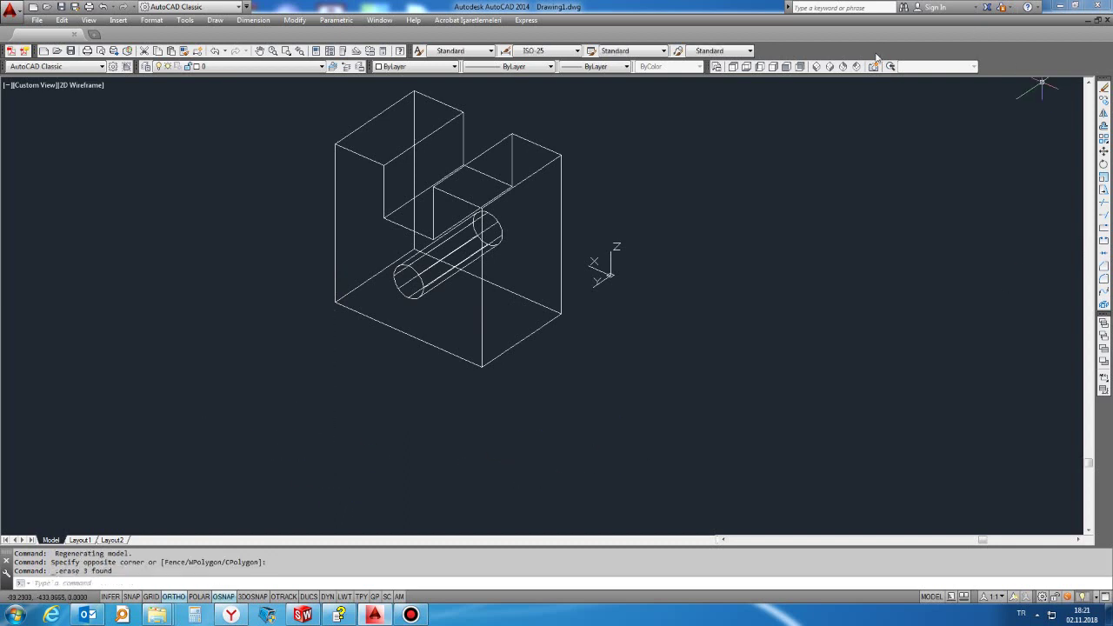
Show the block in SW Isometric view with hidden lines removed.
click(815, 66)
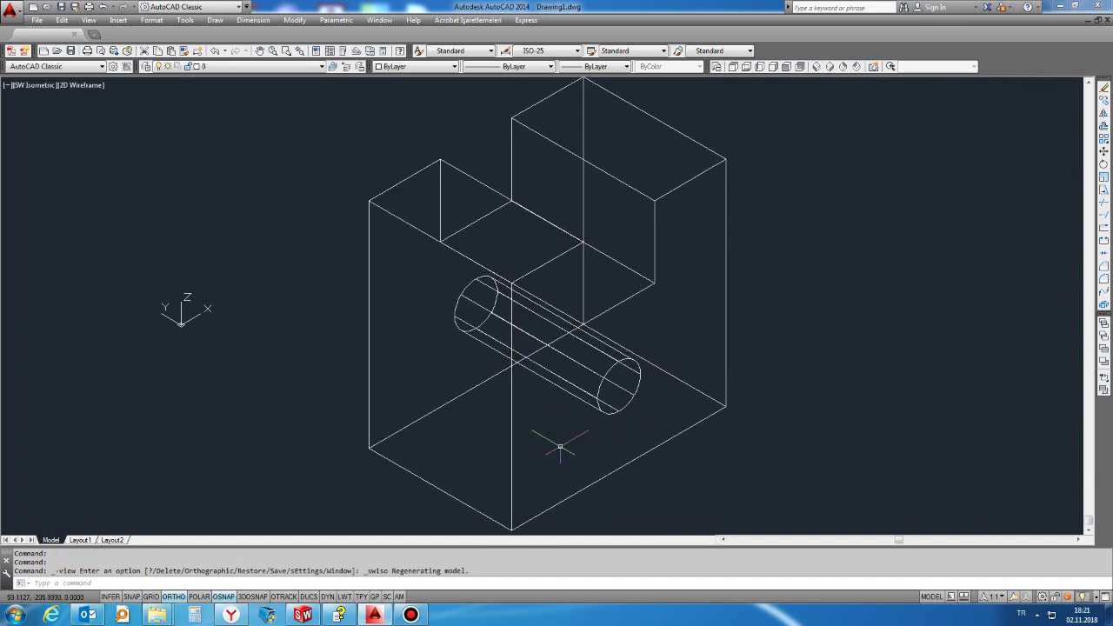
text(hi)
key(Return)
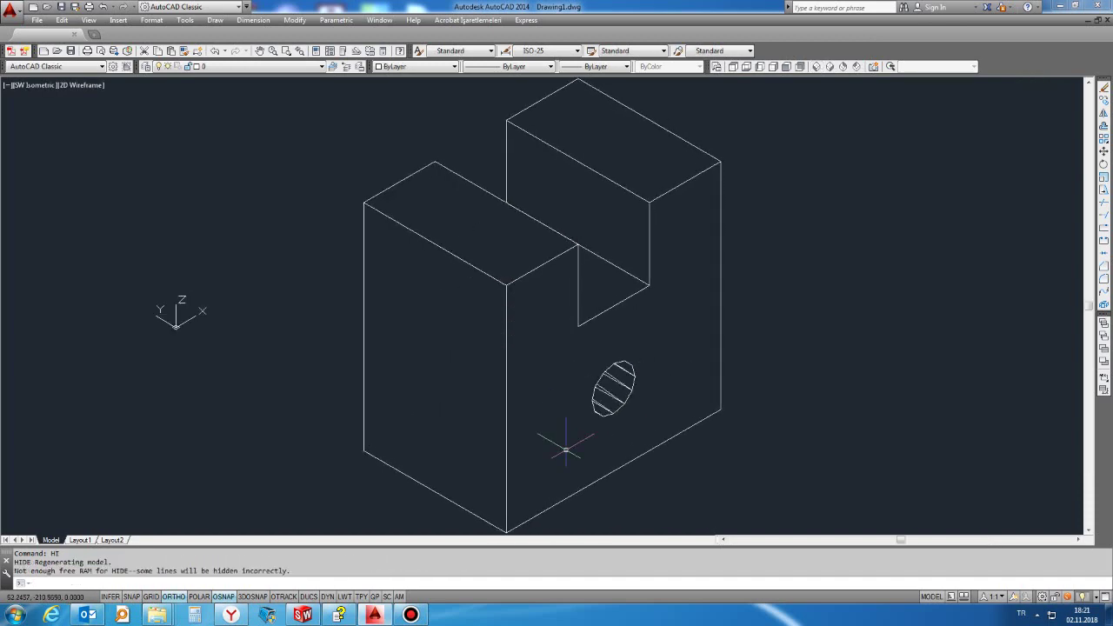
text(l)
key(Escape)
key(Escape)
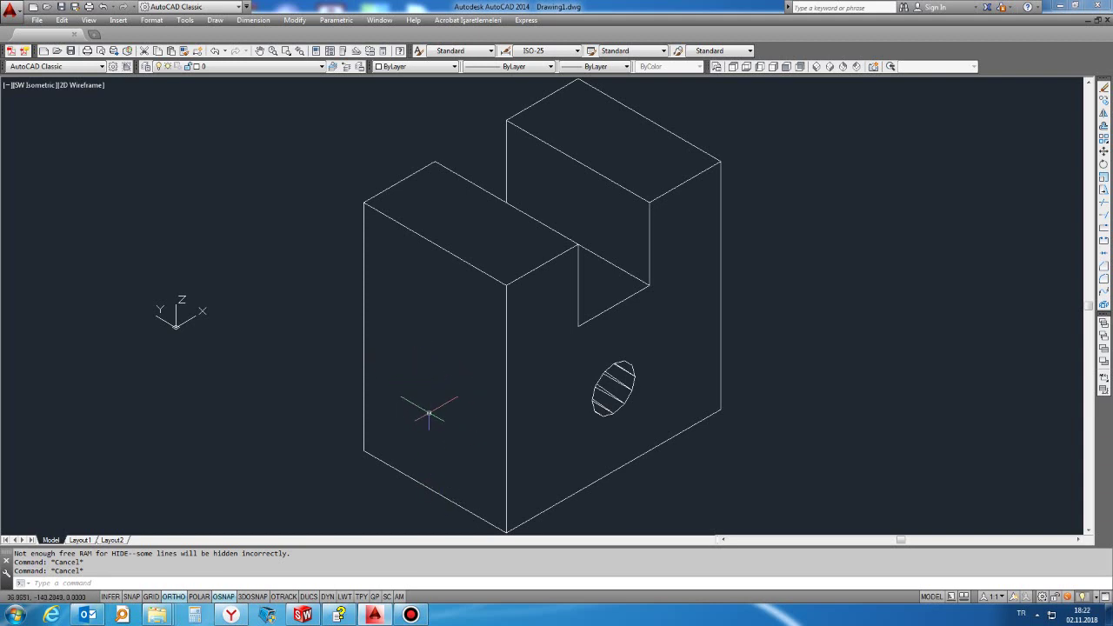
Align the UCS to the block's front-left face using the Face option.
text(u)
text(s)
key(Return)
text(f)
key(Return)
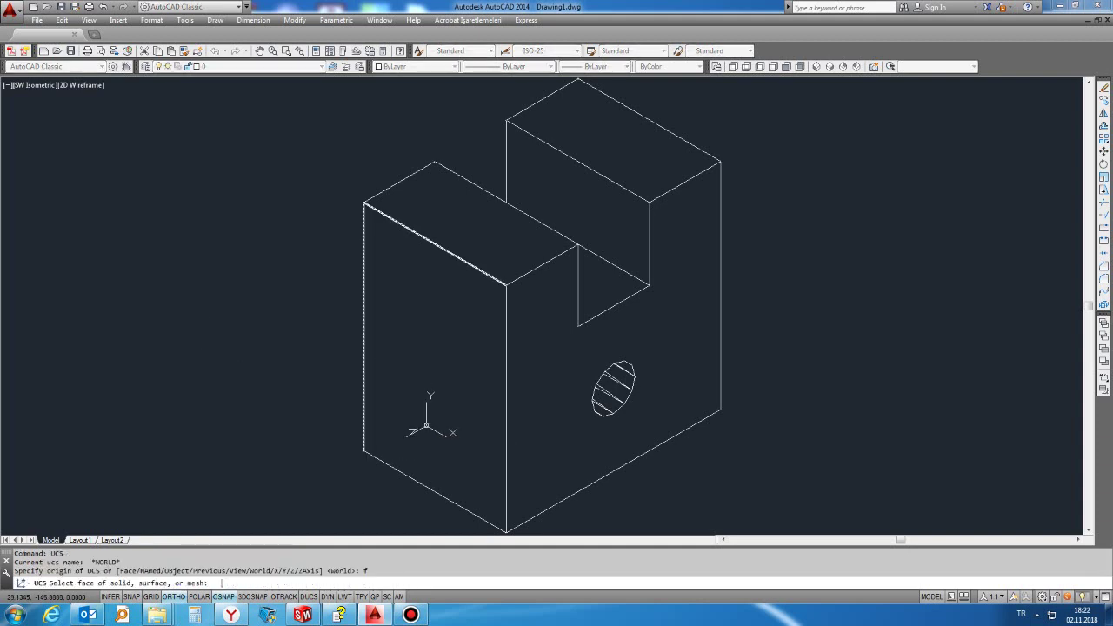
click(394, 261)
key(Return)
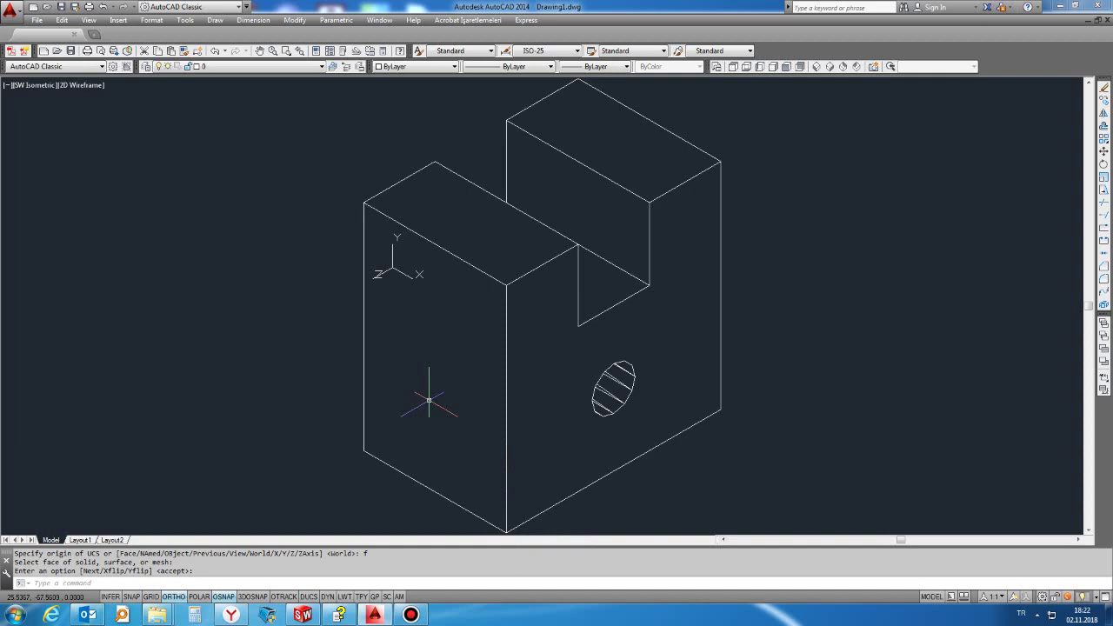
Try offsetting the block's bottom edge, cancel it, and start a line.
key(Return)
text(o)
key(Return)
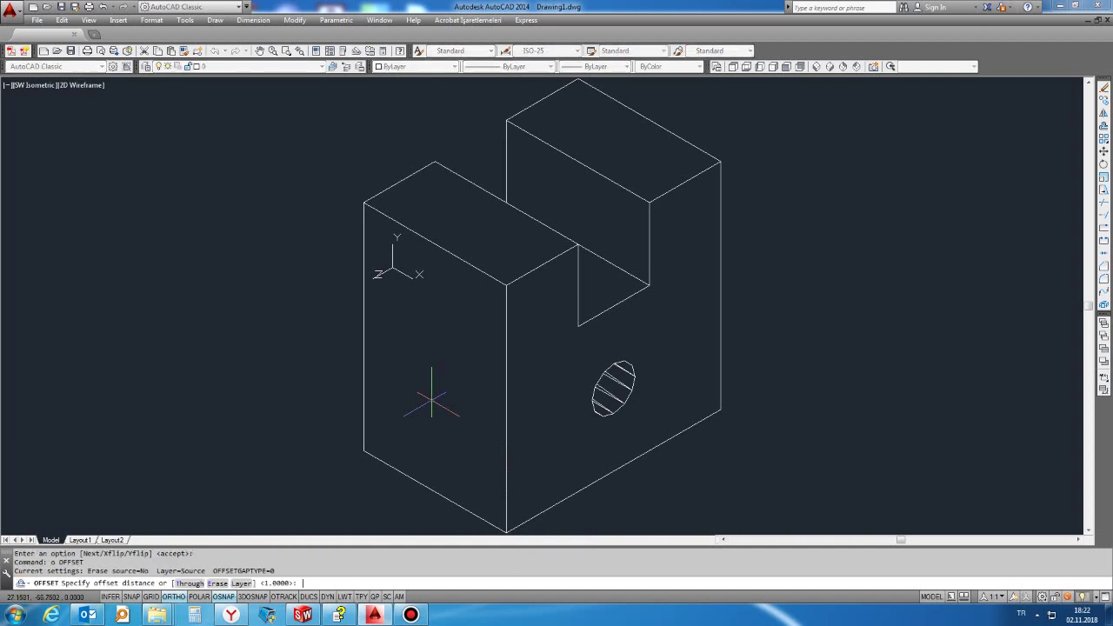
key(Return)
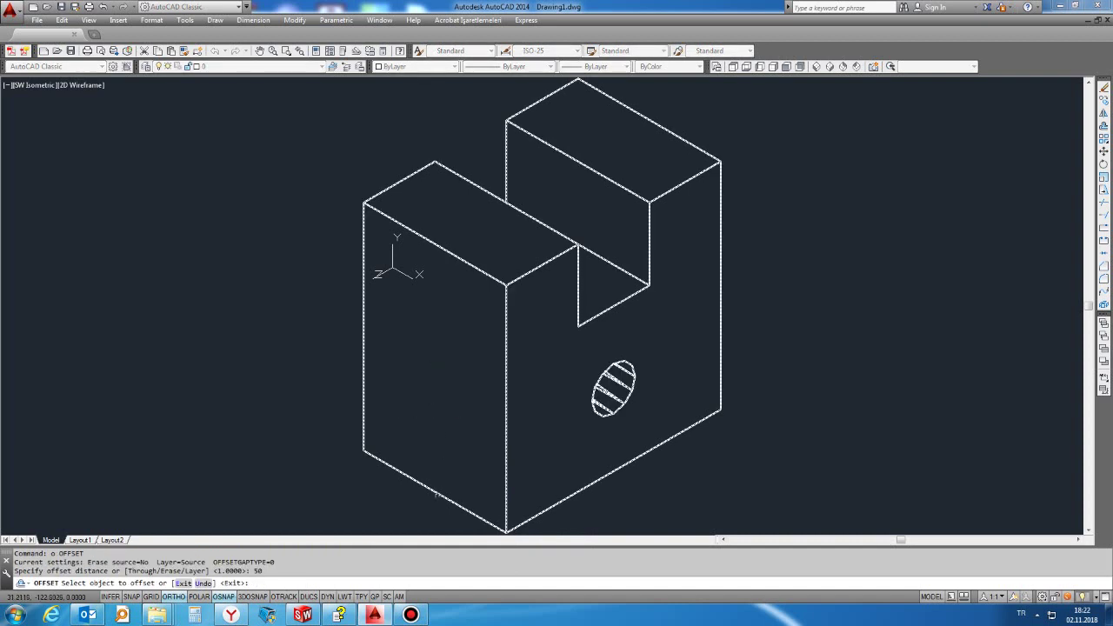
click(430, 489)
click(429, 489)
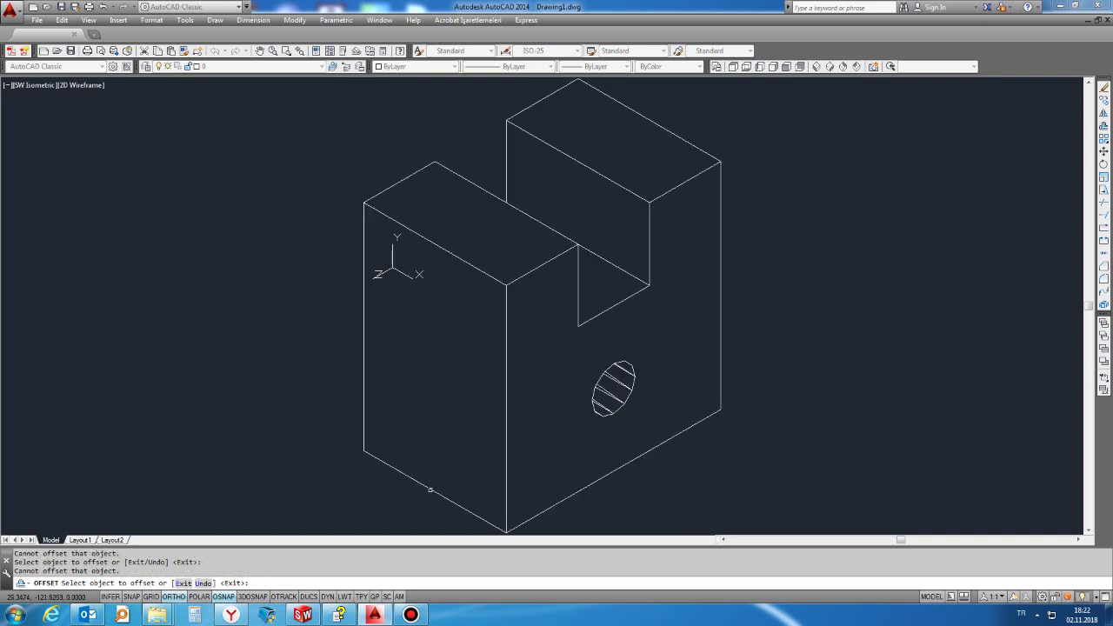
key(Escape)
key(Escape)
key(Escape)
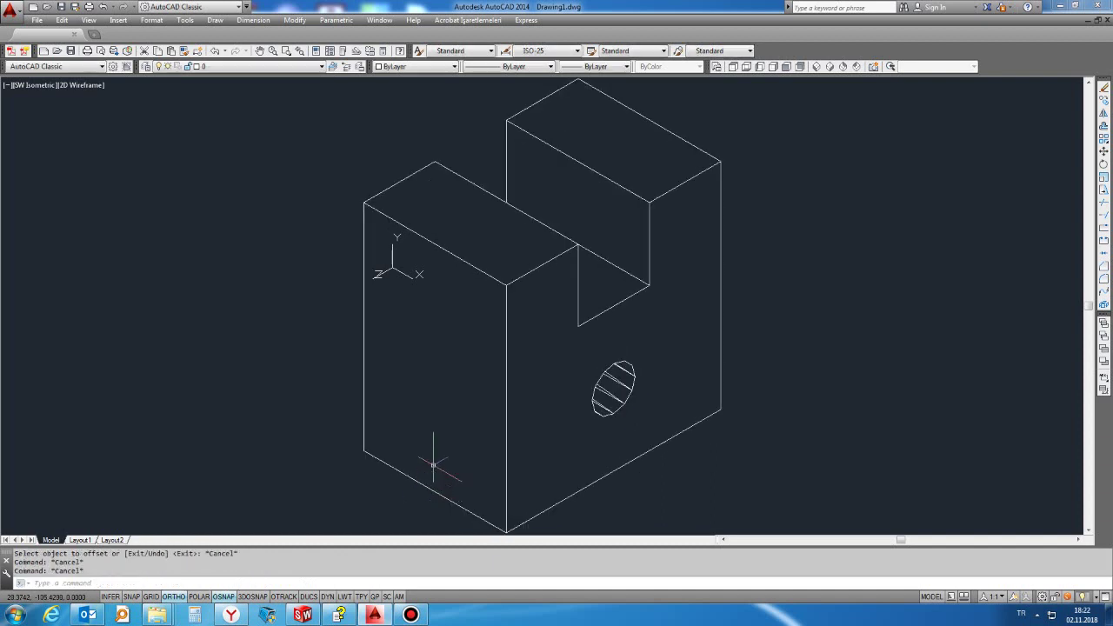
text(l)
key(Return)
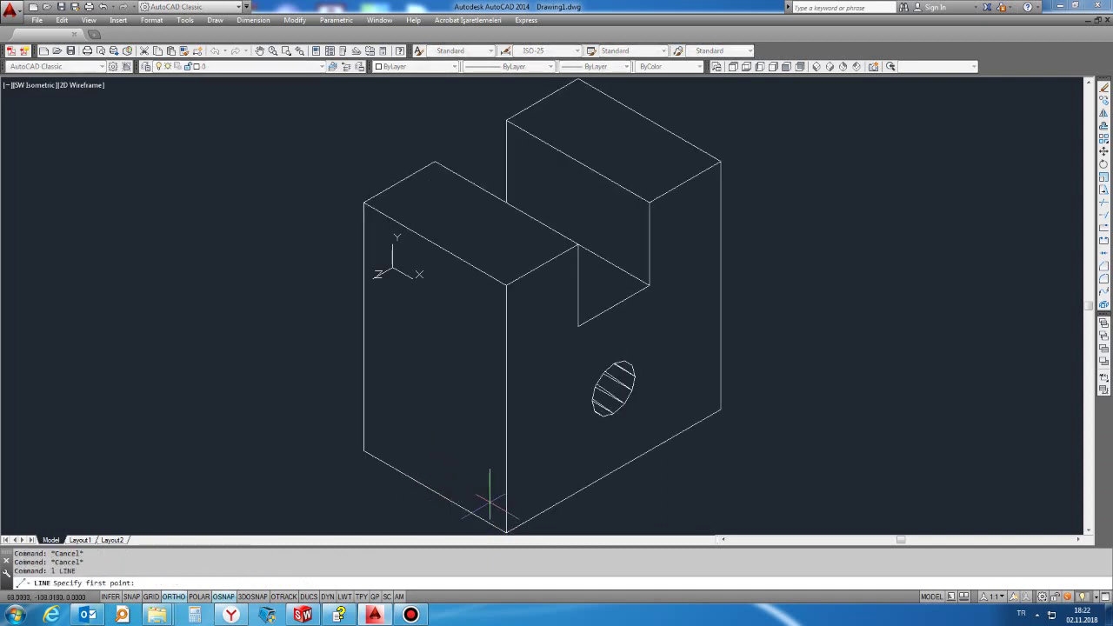
Regenerate the display and draw a line along the block's bottom edge.
key(Escape)
key(Escape)
text(re)
key(Return)
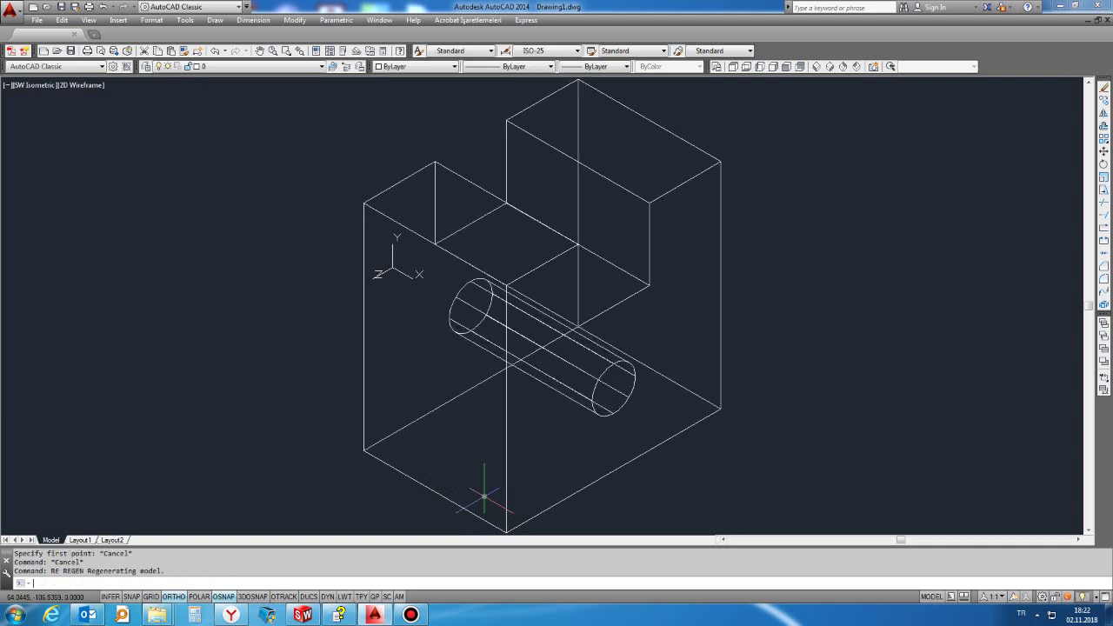
text(l)
key(Return)
click(505, 529)
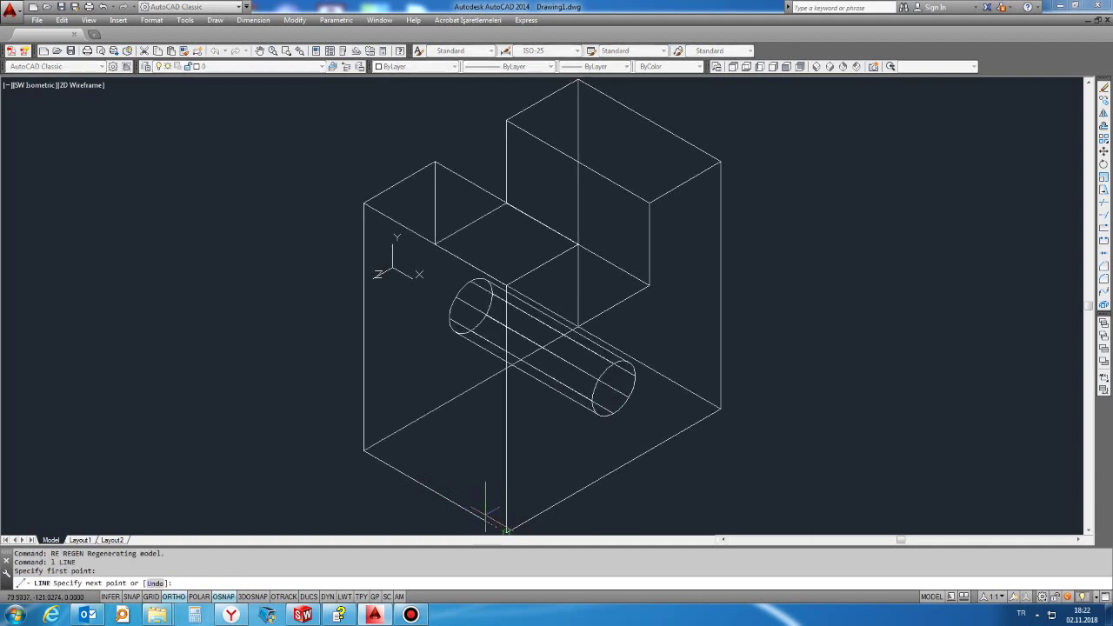
click(365, 450)
key(Return)
Offset the bottom line 50 units up the front-left face.
text(o)
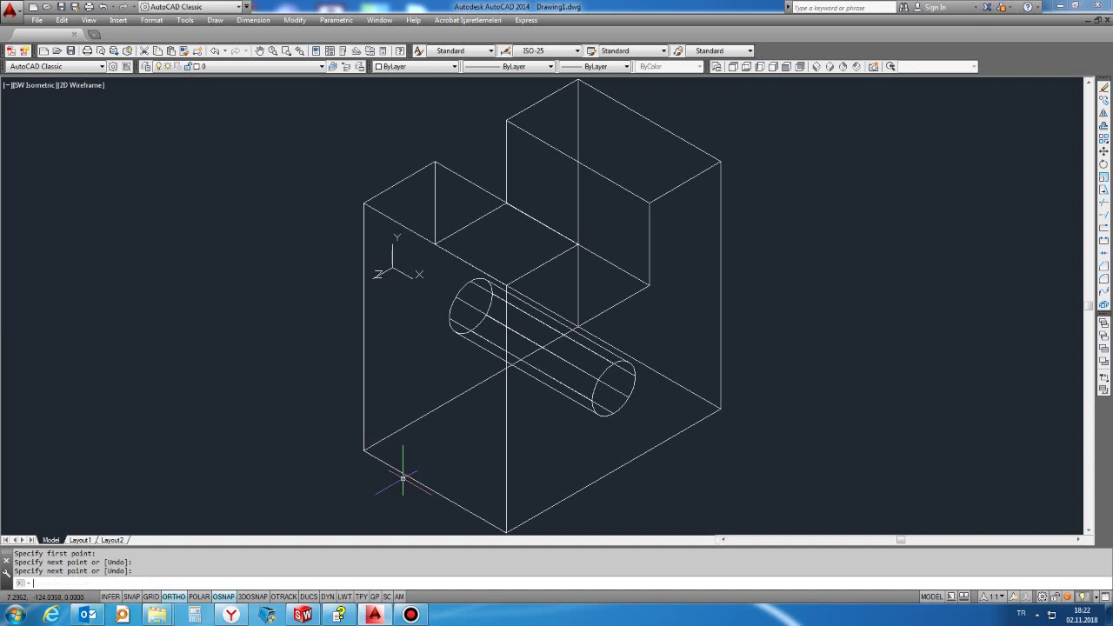
key(Return)
text(50)
key(Return)
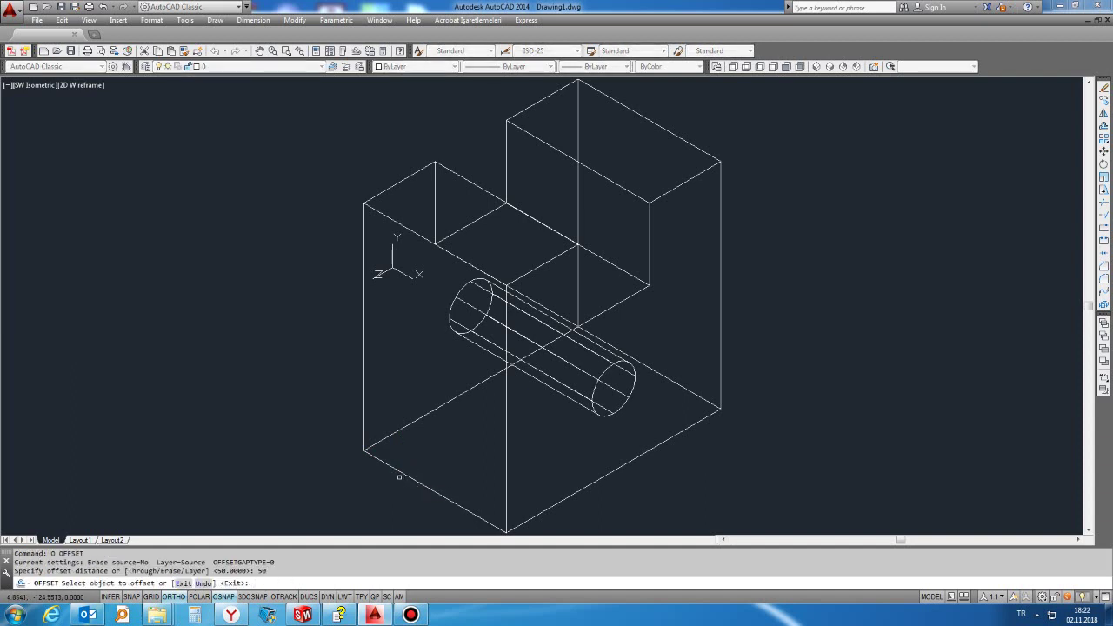
click(408, 476)
click(427, 427)
key(Return)
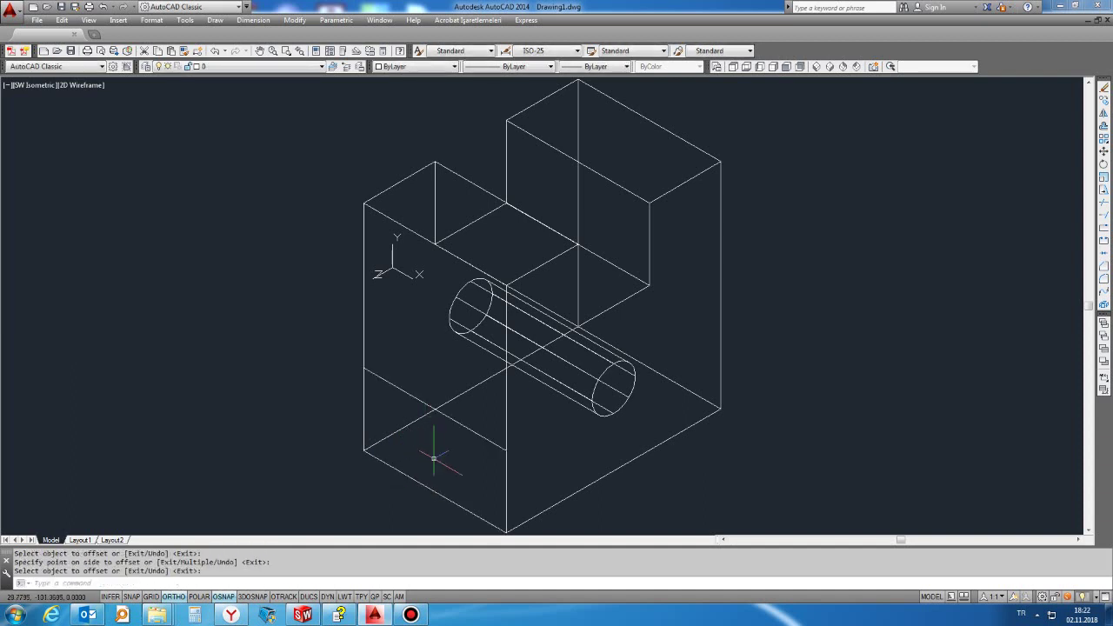
click(405, 392)
click(479, 454)
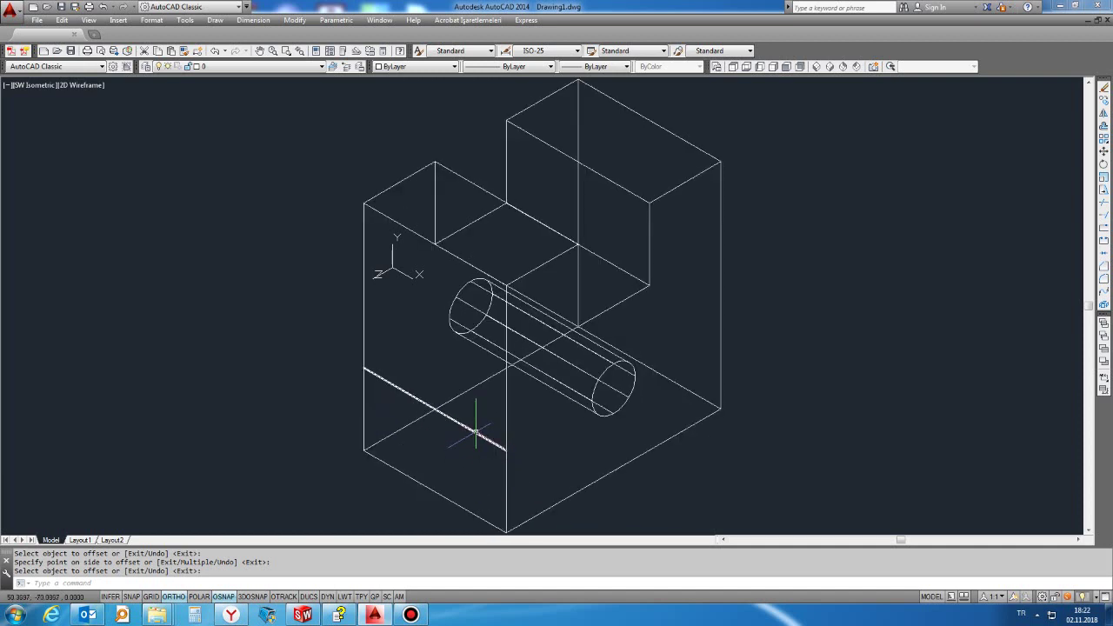
key(Return)
Erase the construction lines and view the block with hidden lines removed.
click(458, 504)
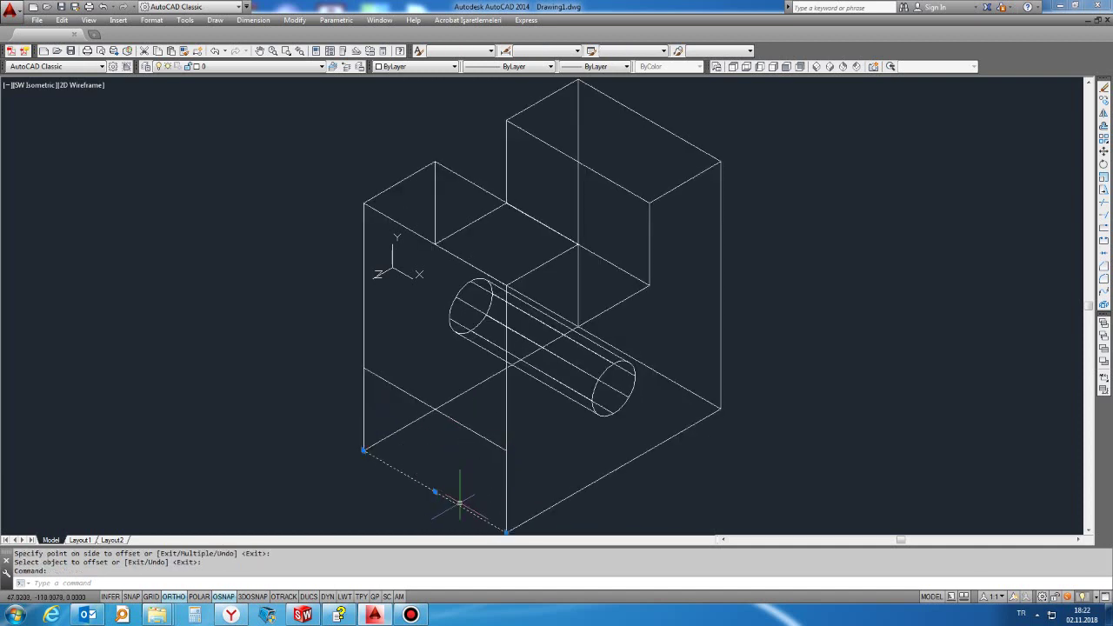
key(Delete)
click(468, 416)
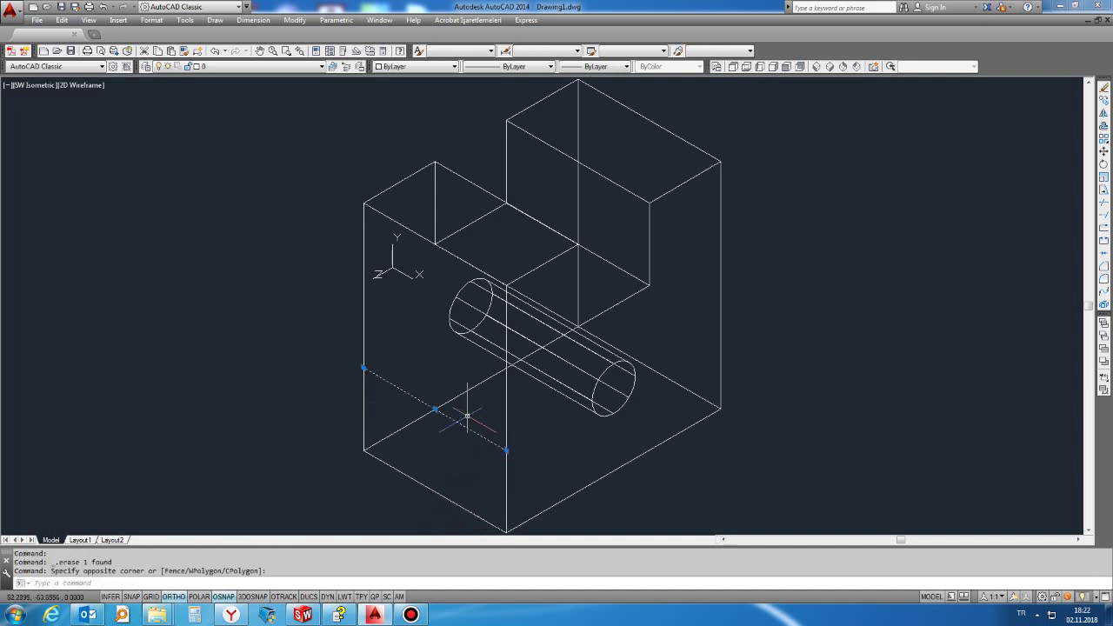
click(465, 440)
key(Delete)
text(HI)
key(Return)
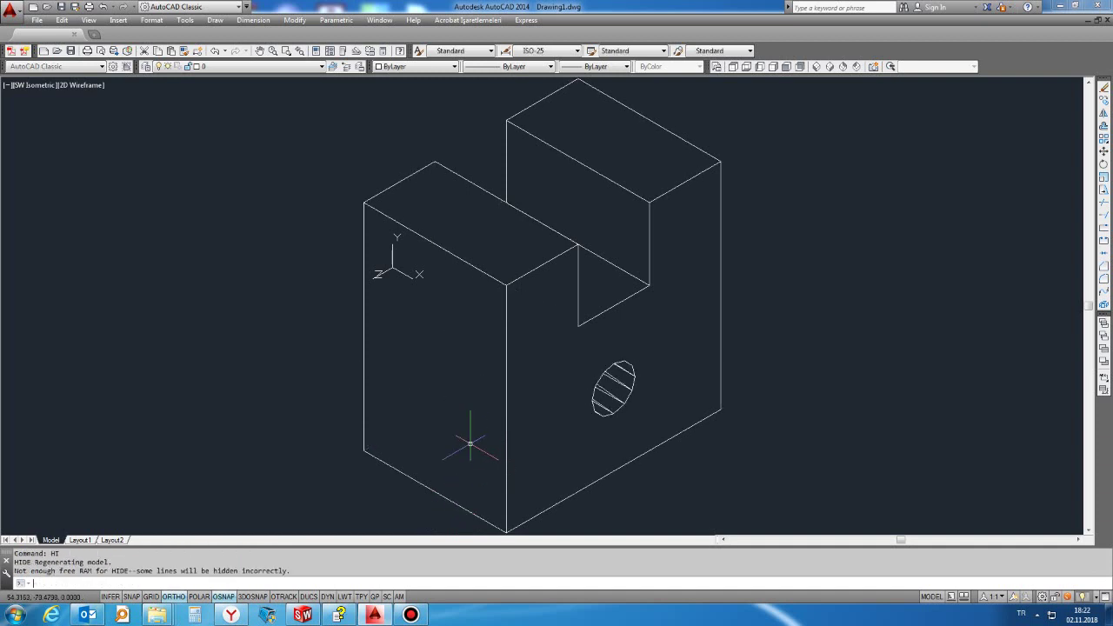
Start an edge copy on the bottom-left edge, cancel it, and regenerate the wireframe.
key(Escape)
key(Escape)
text(solidedi)
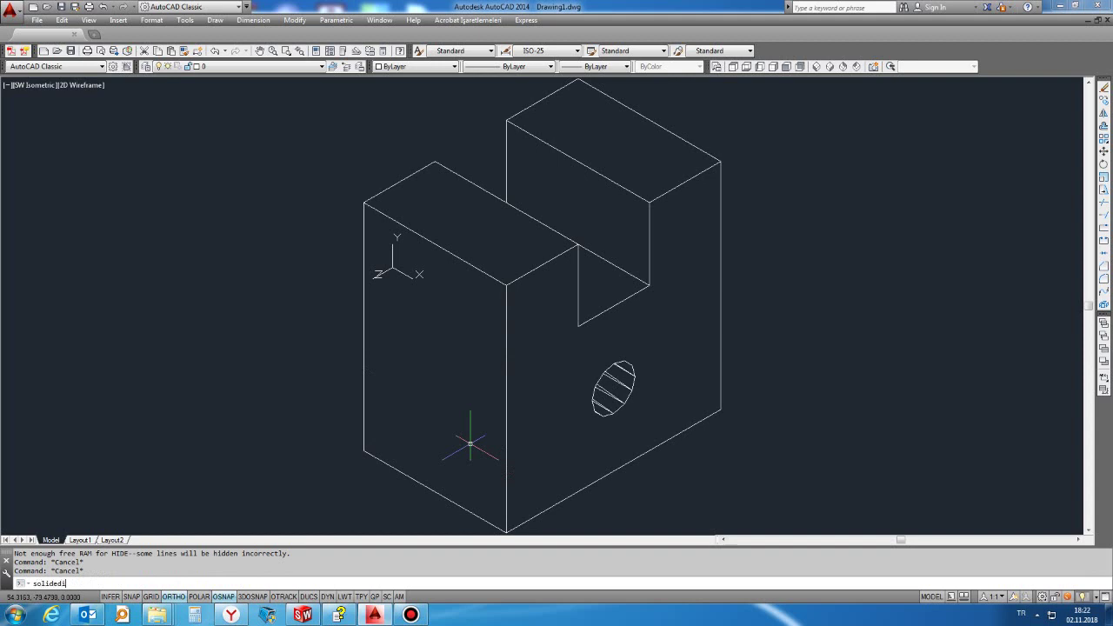
text(t)
key(Return)
text(e)
key(Return)
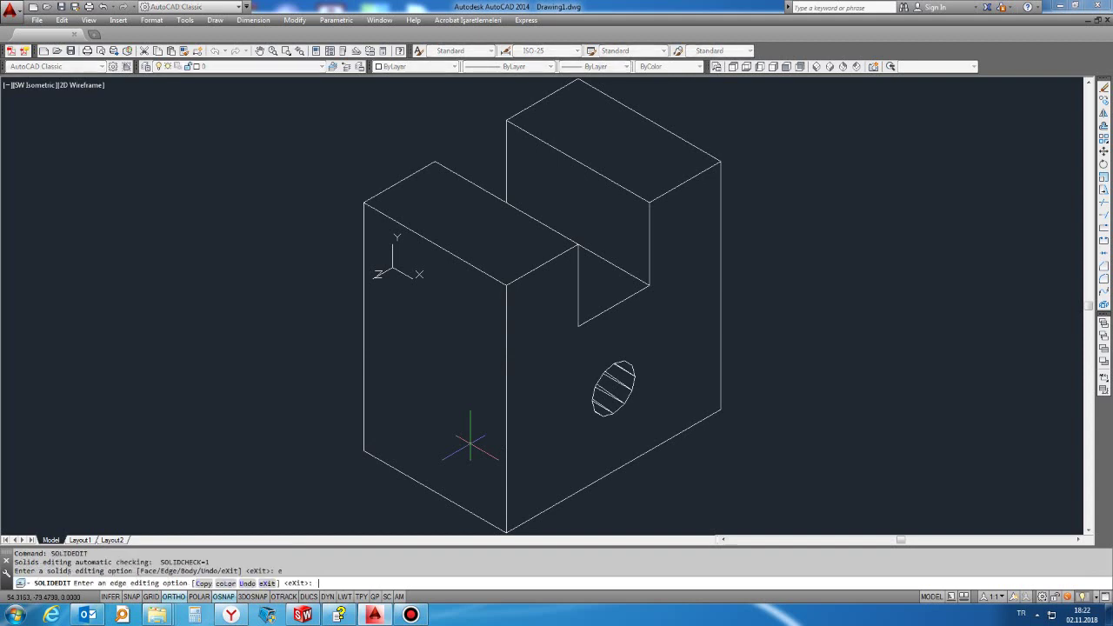
text(c)
key(Return)
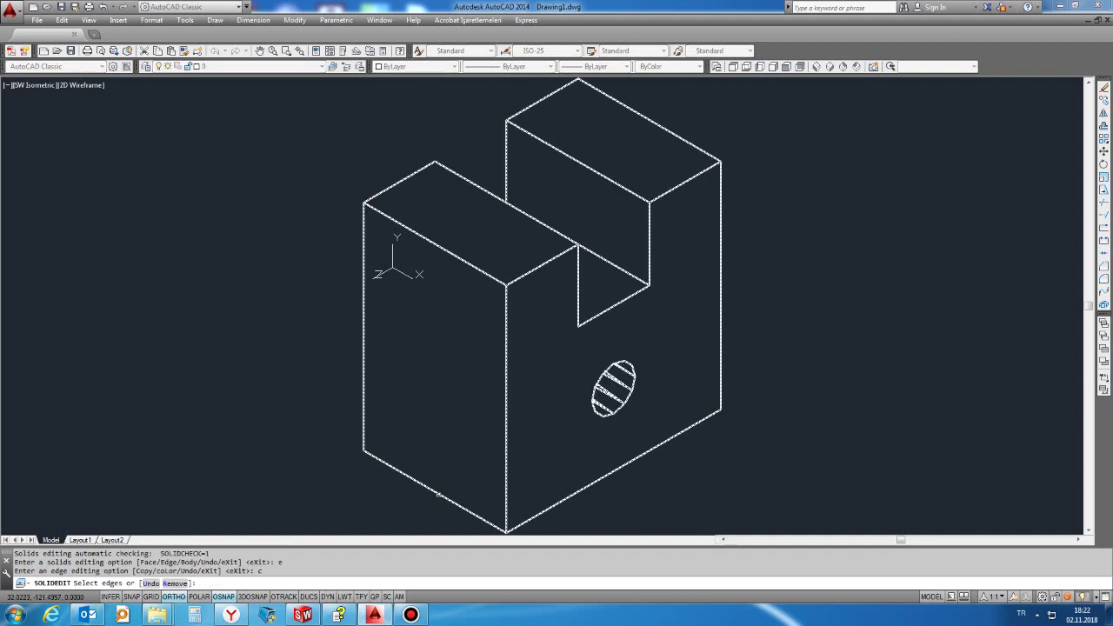
click(437, 492)
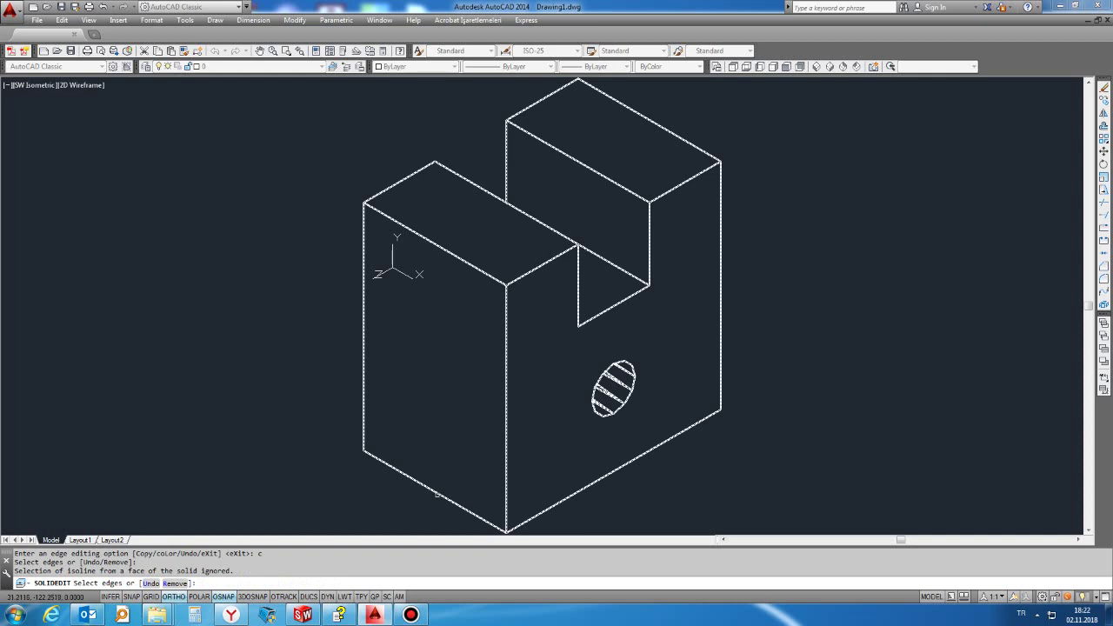
key(Return)
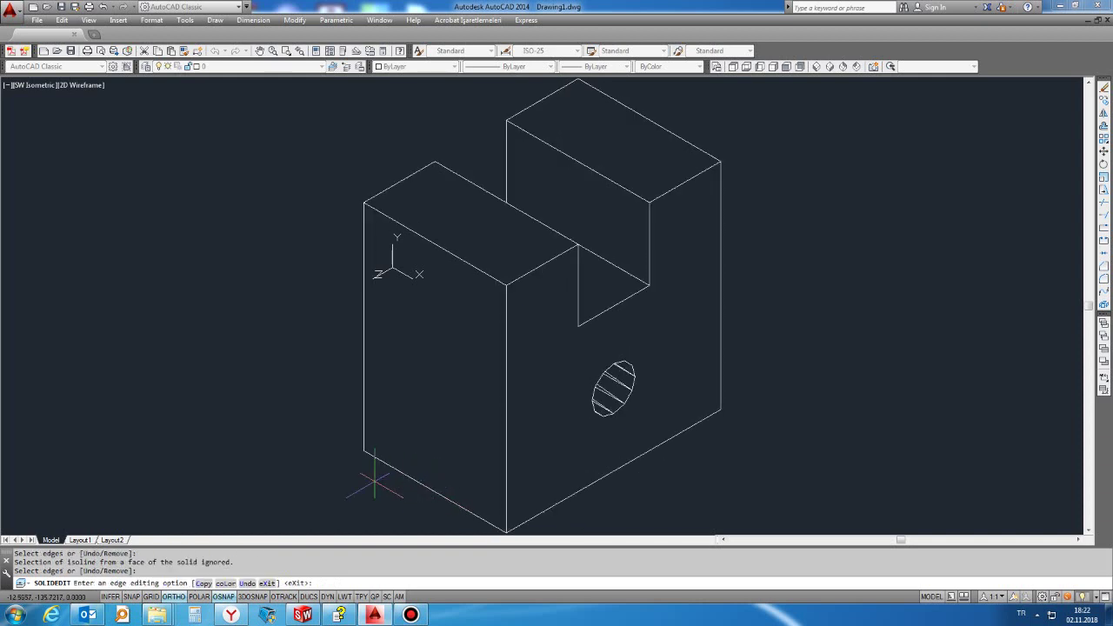
key(Escape)
key(Escape)
key(Escape)
text(re)
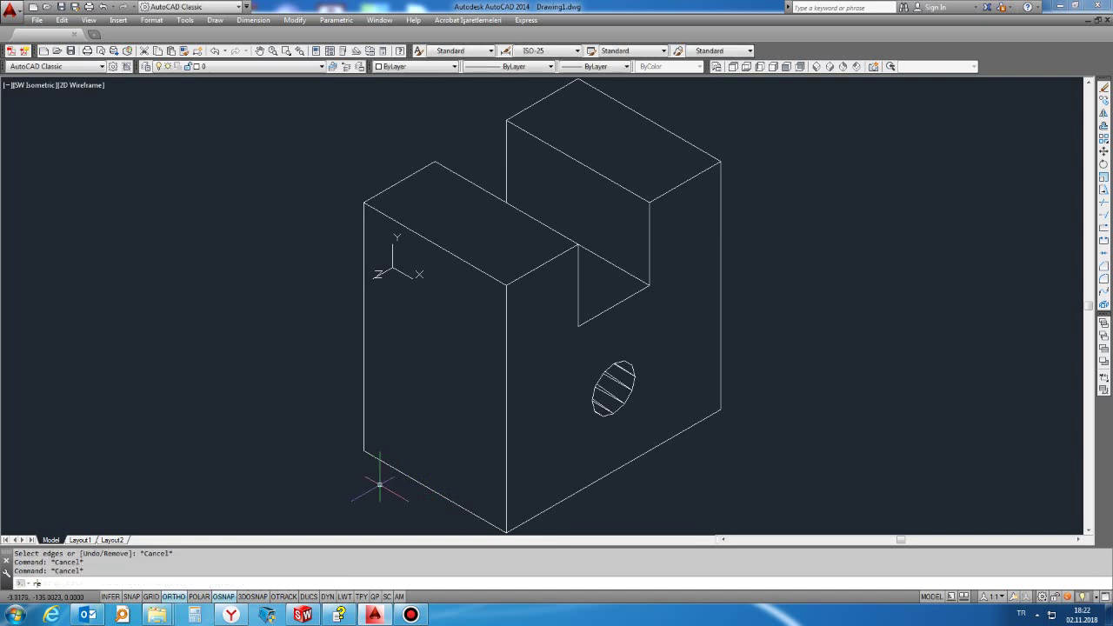
key(Return)
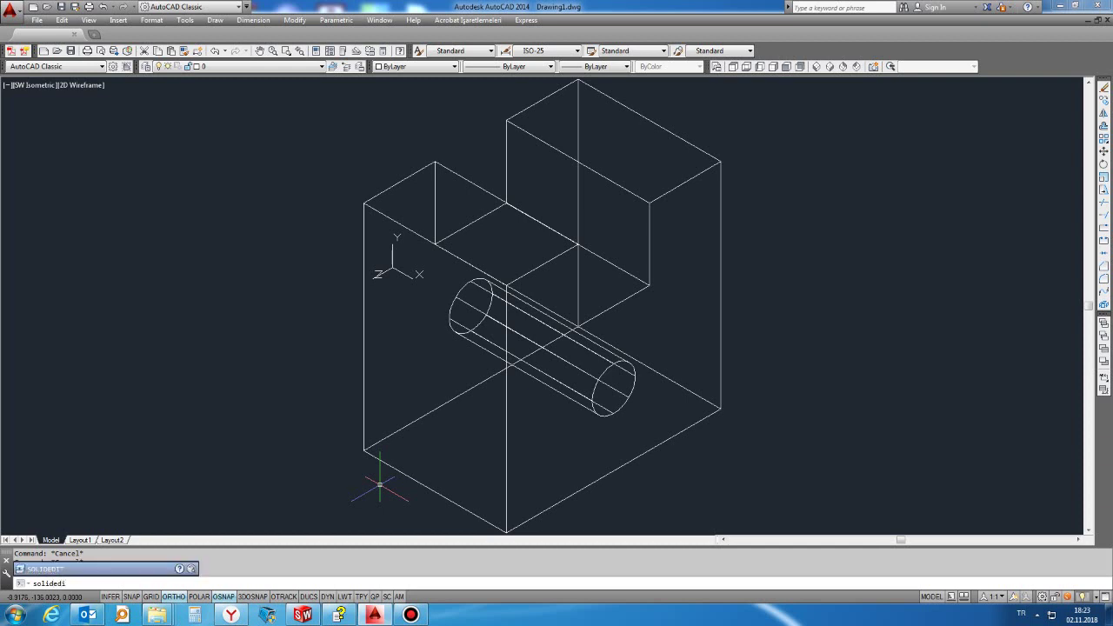
Copy the block's bottom-left edge 50 units upward with SOLIDEDIT Edge Copy.
text(t)
key(Return)
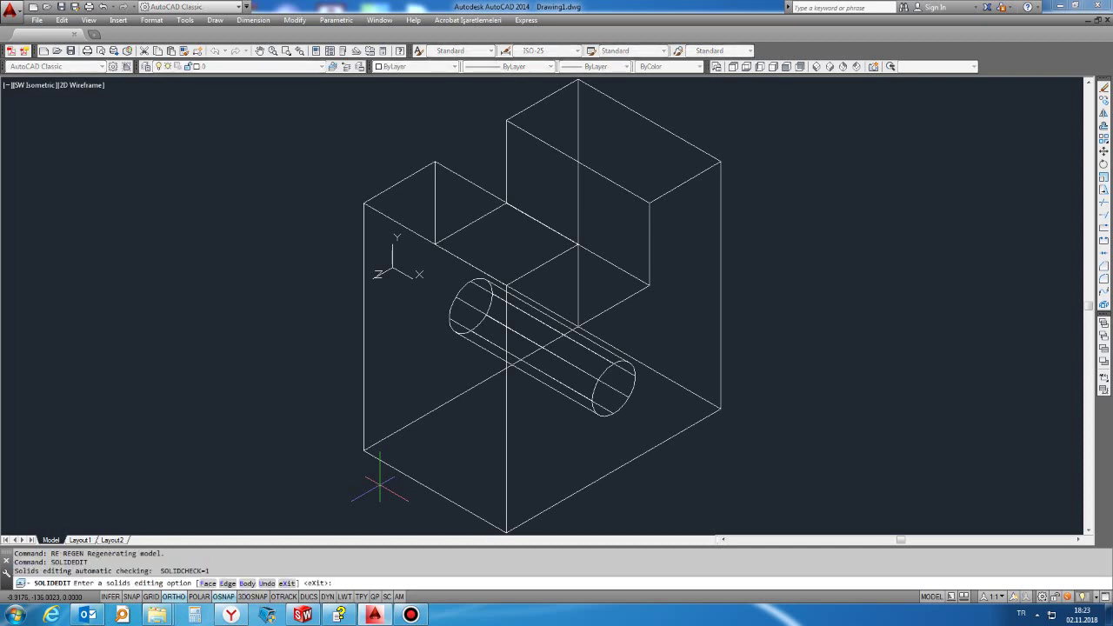
text(e)
key(Return)
text(c)
key(Return)
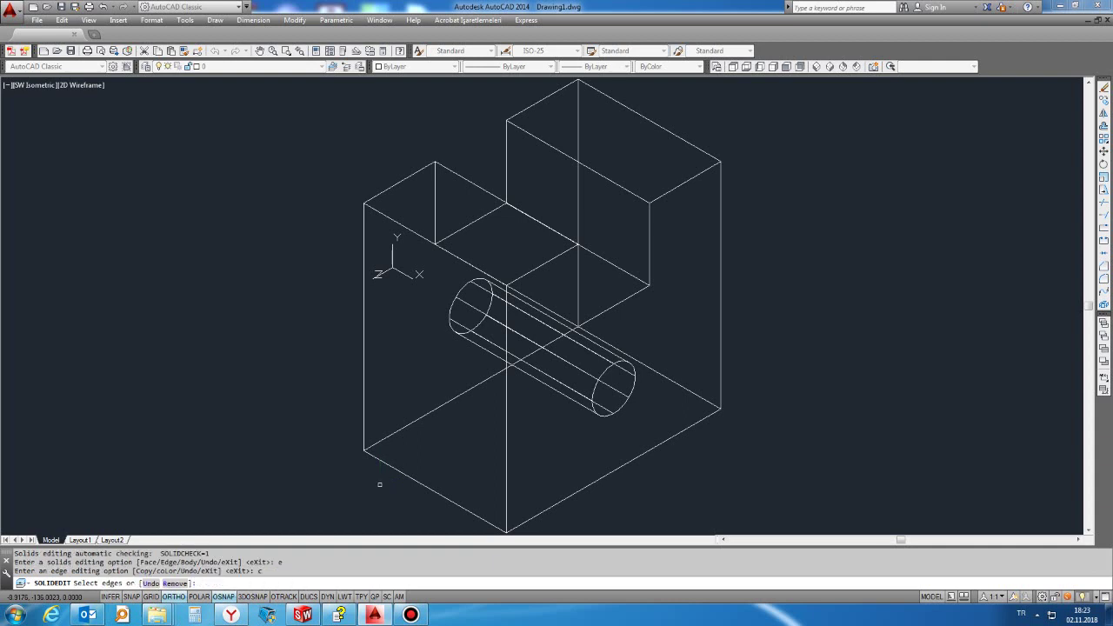
click(428, 487)
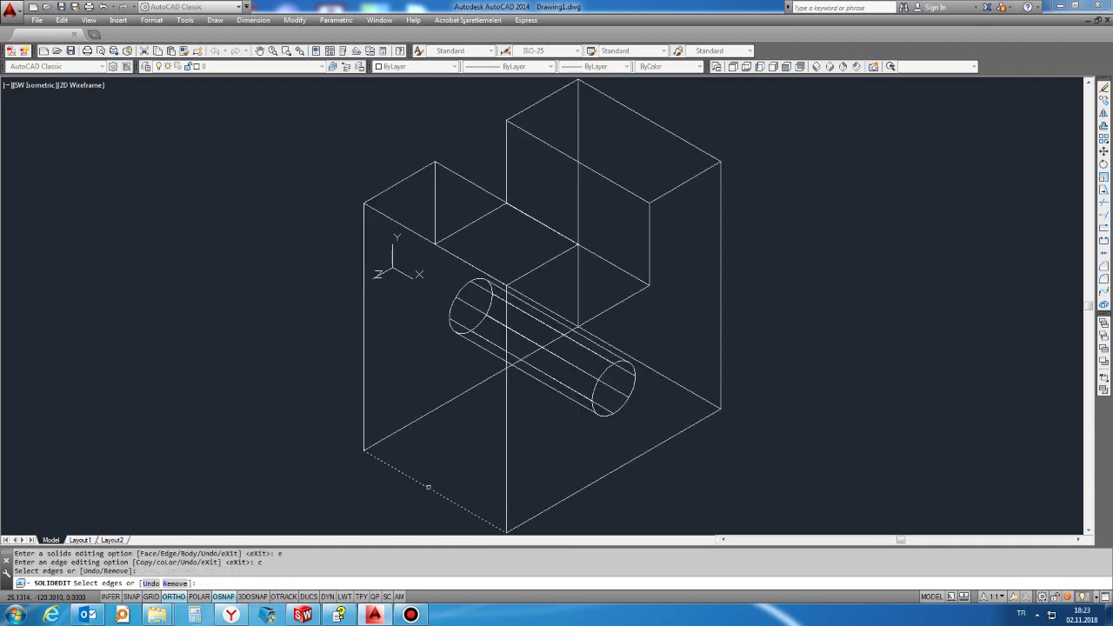
key(Return)
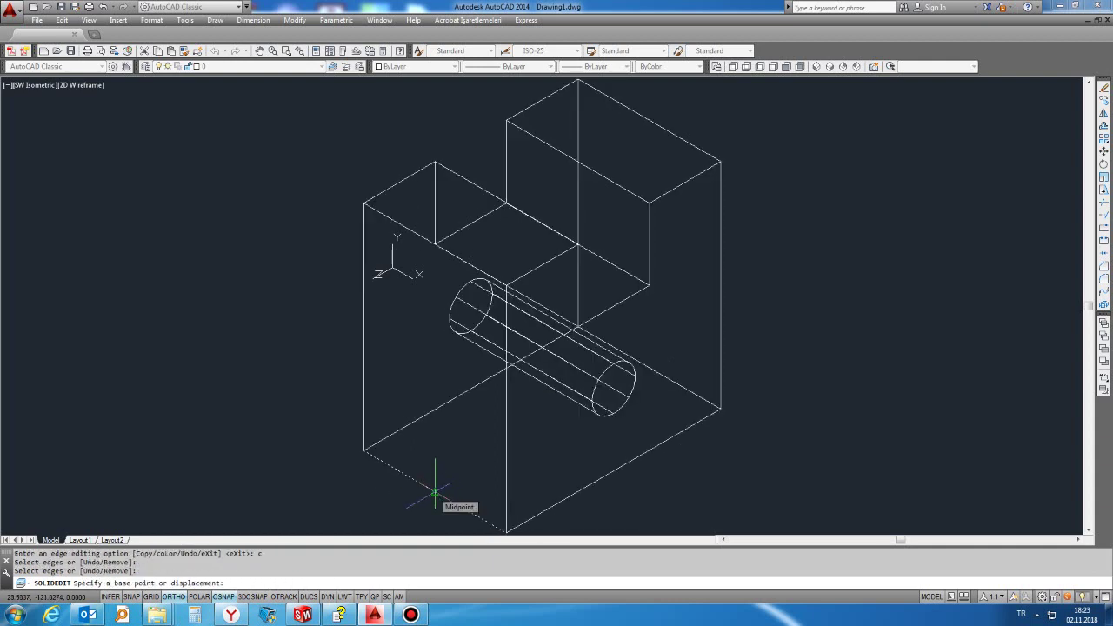
click(435, 491)
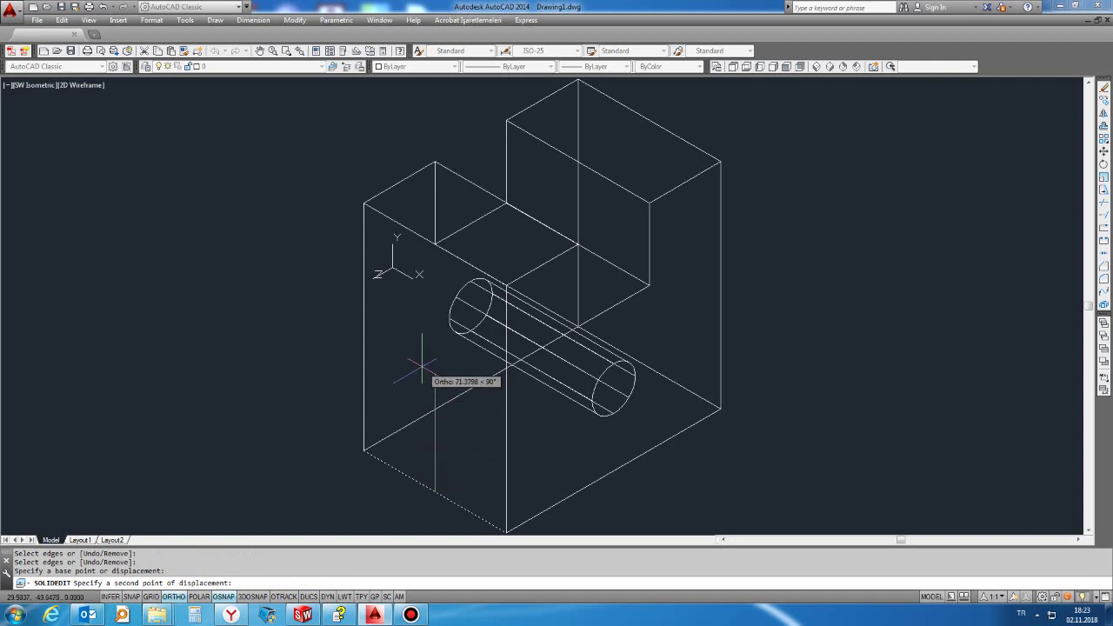
text(50)
key(Return)
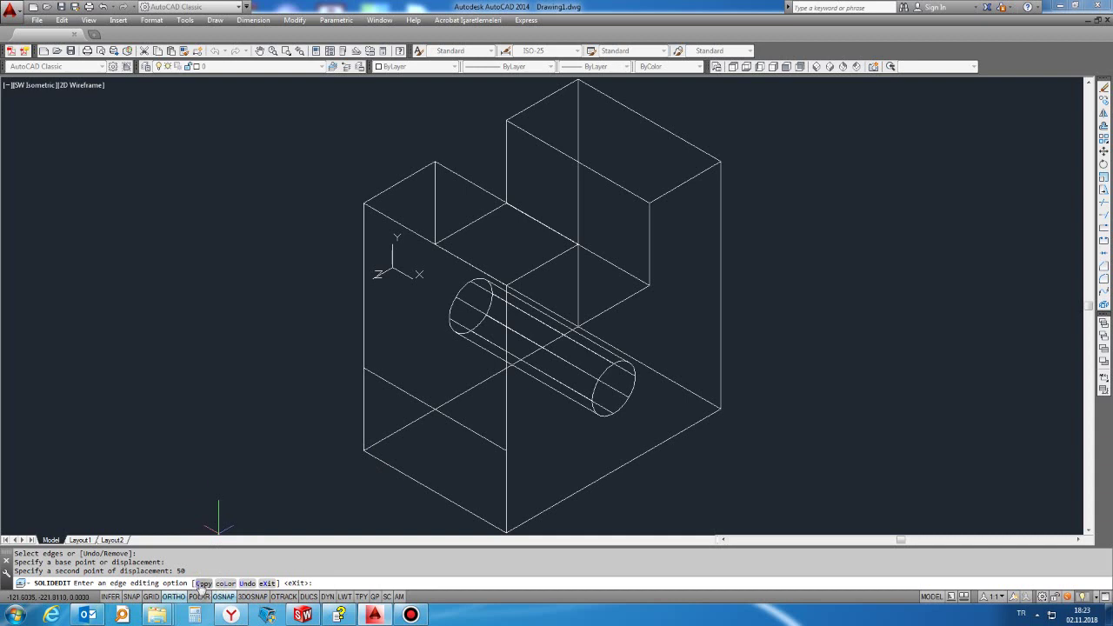
Copy the front vertical corner edge 30 units to the left.
text(c)
key(Return)
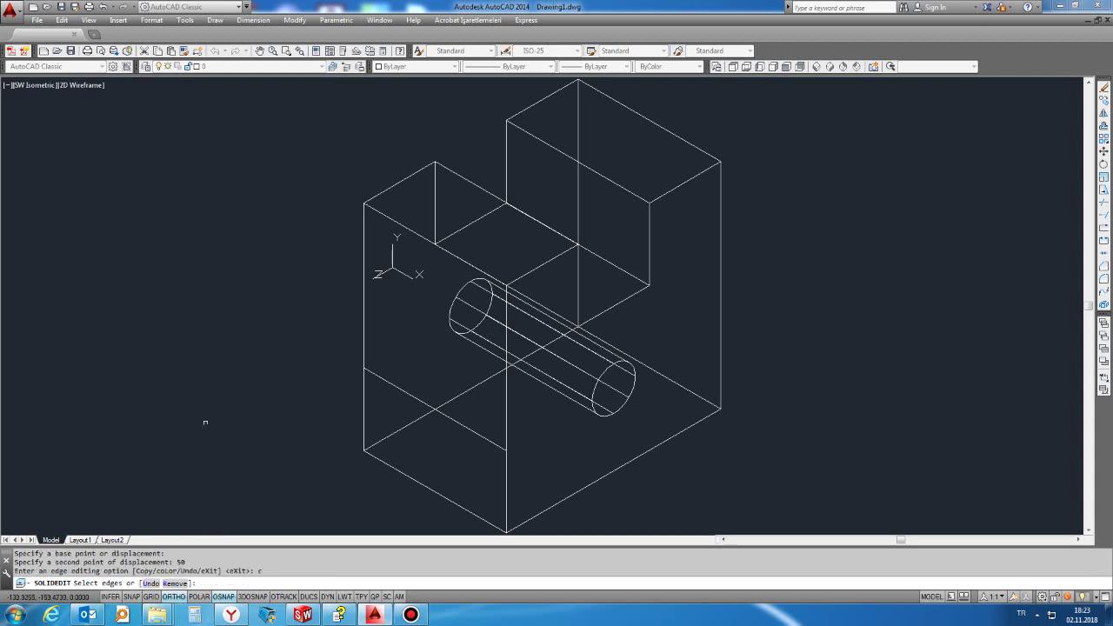
click(507, 475)
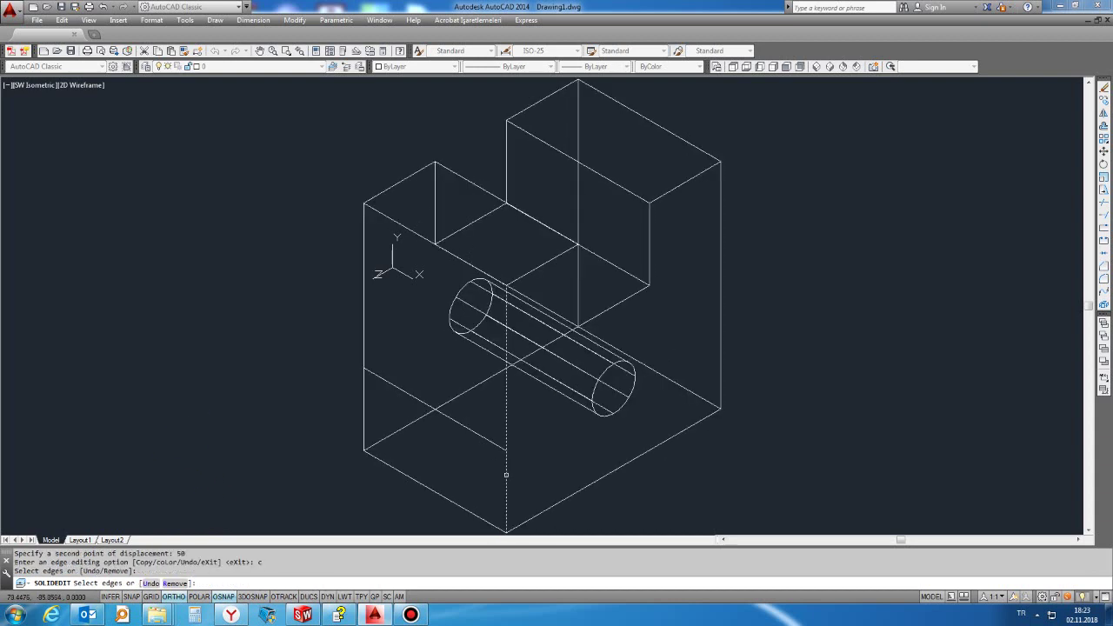
key(Return)
click(506, 526)
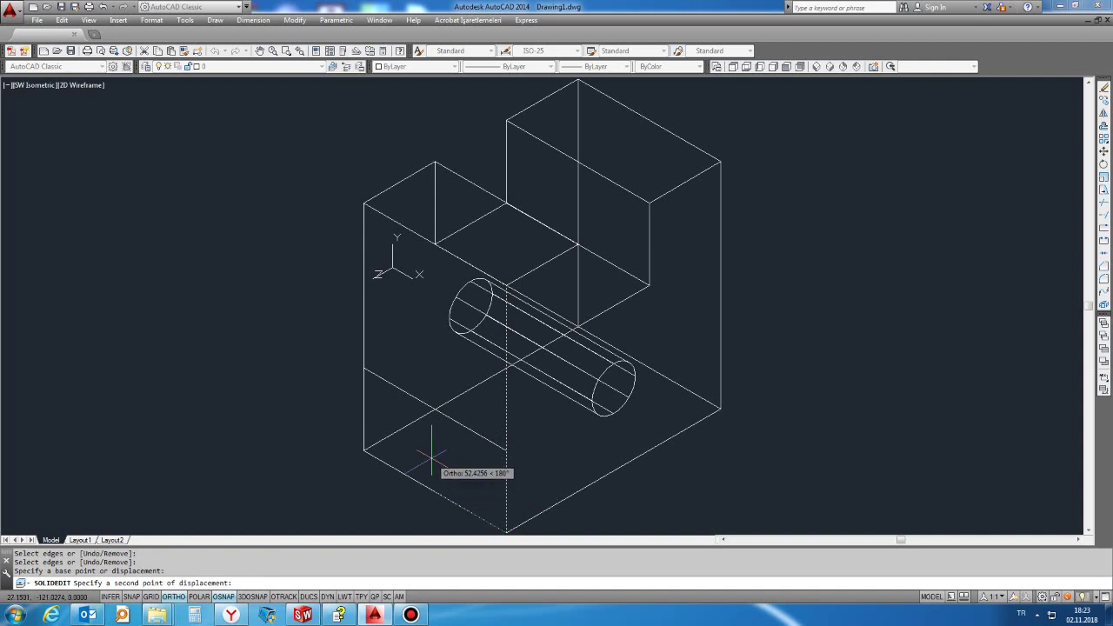
text(30)
key(Return)
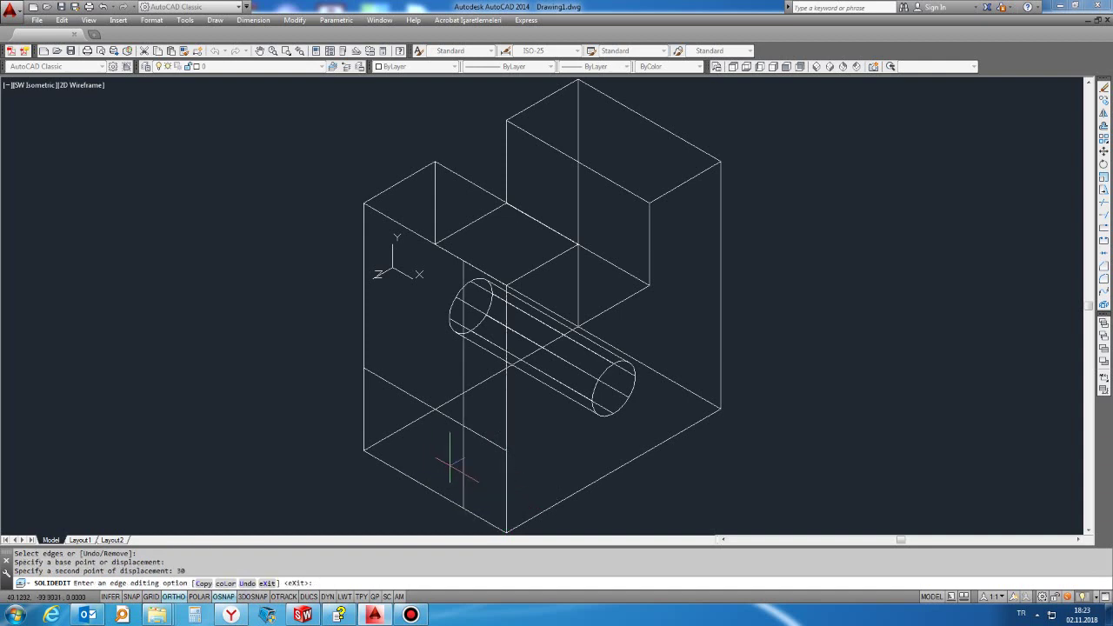
key(Return)
key(Escape)
key(Escape)
key(Escape)
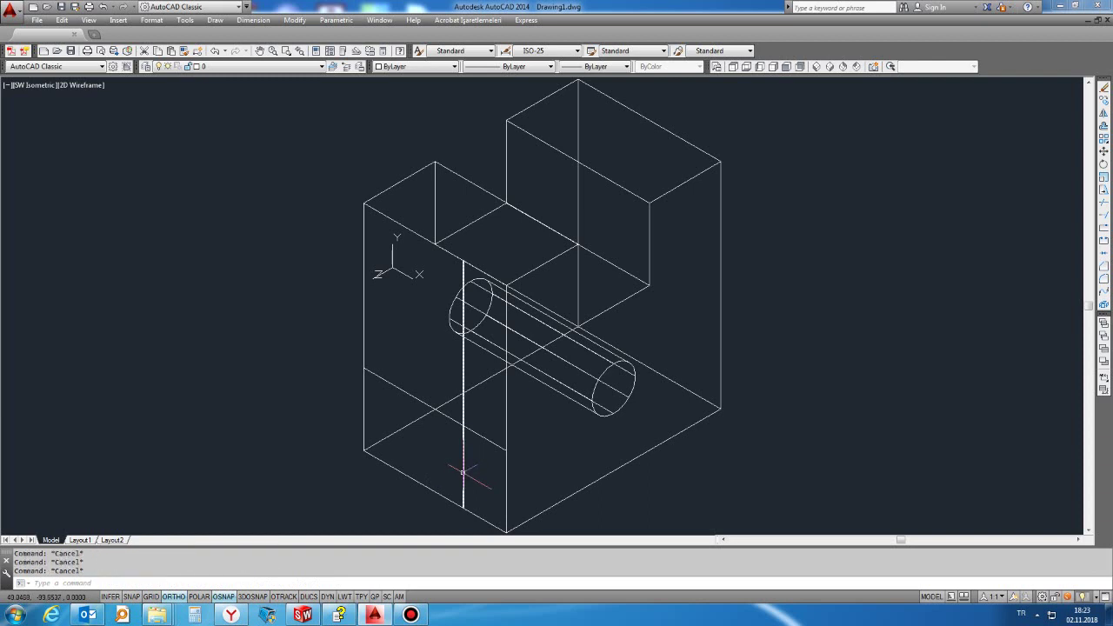
Draw a circle centred where the copied edges cross on the left face.
text(c)
key(Return)
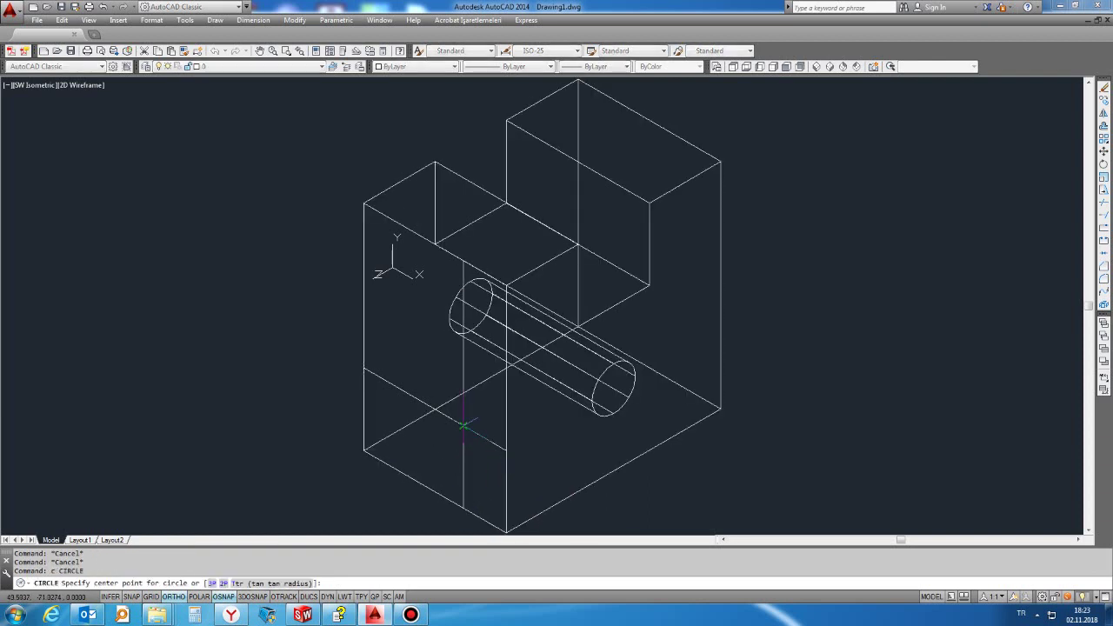
click(464, 426)
click(477, 445)
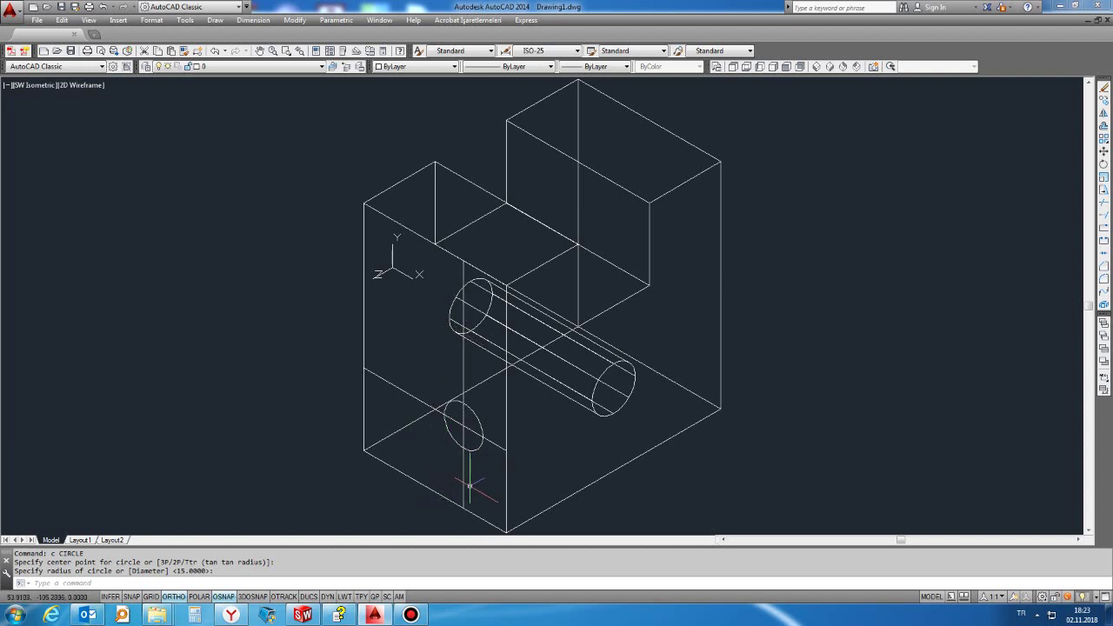
text(hi)
key(Return)
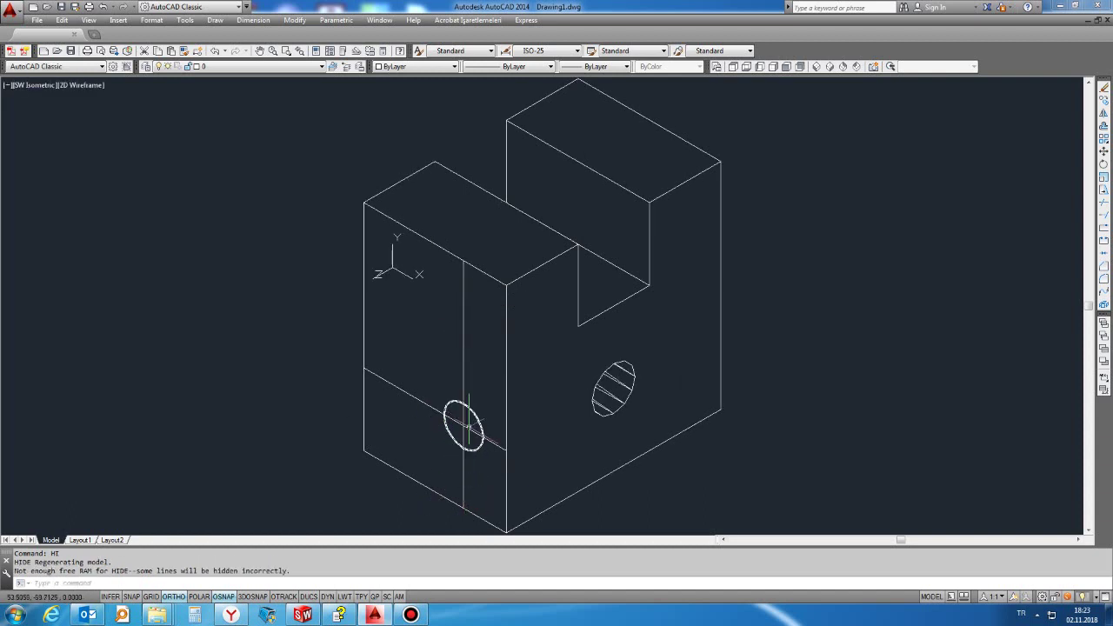
Extrude the circle into a cylinder running through the block.
text(ext)
key(Return)
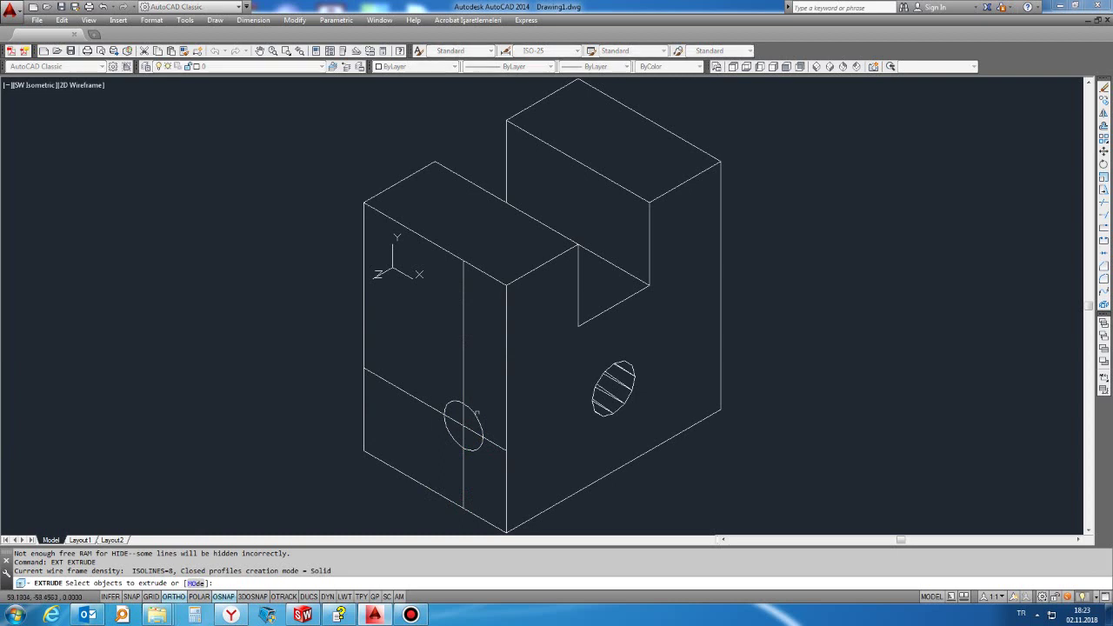
click(475, 417)
key(Return)
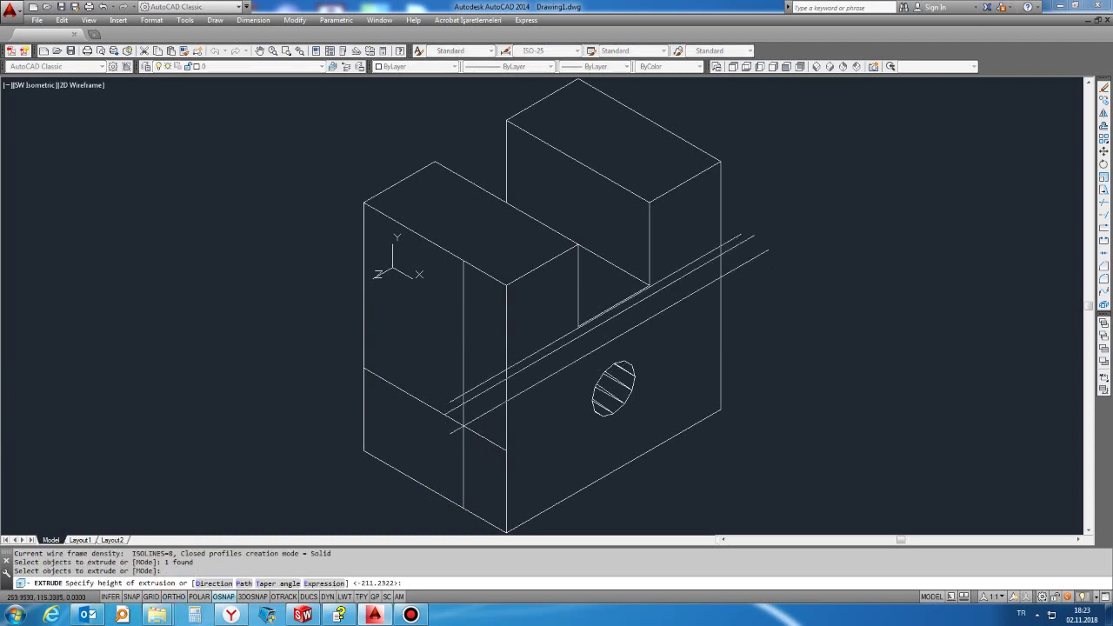
click(750, 361)
key(Escape)
key(Escape)
key(Escape)
Subtract the cylinder from the block and check both holes with HIDE.
text(su)
key(Return)
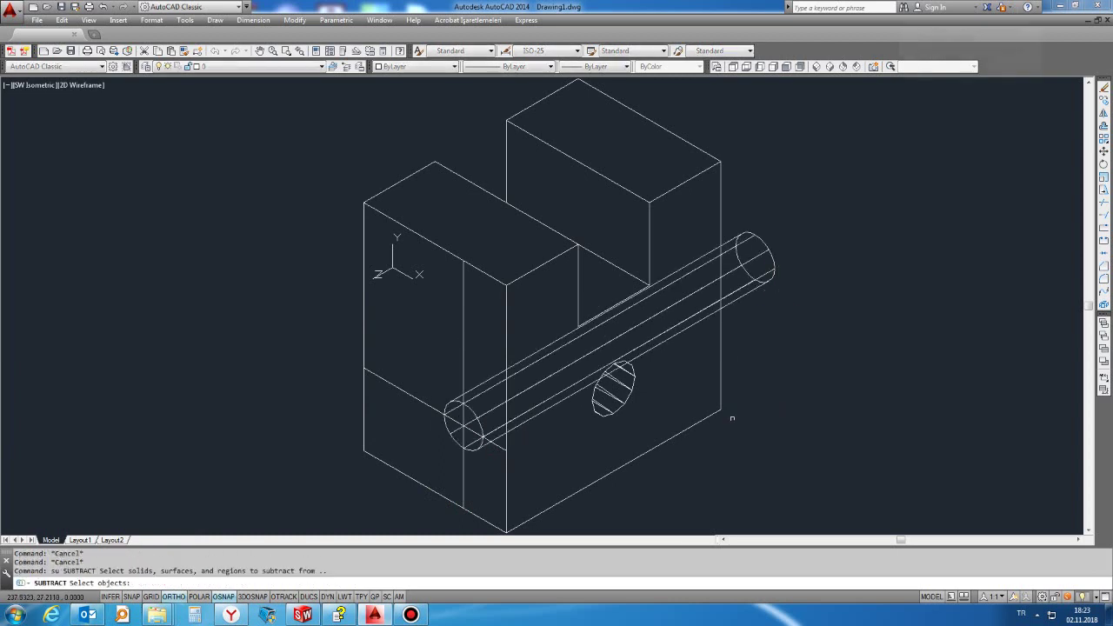
click(728, 415)
click(705, 422)
key(Return)
click(764, 244)
click(745, 310)
key(Return)
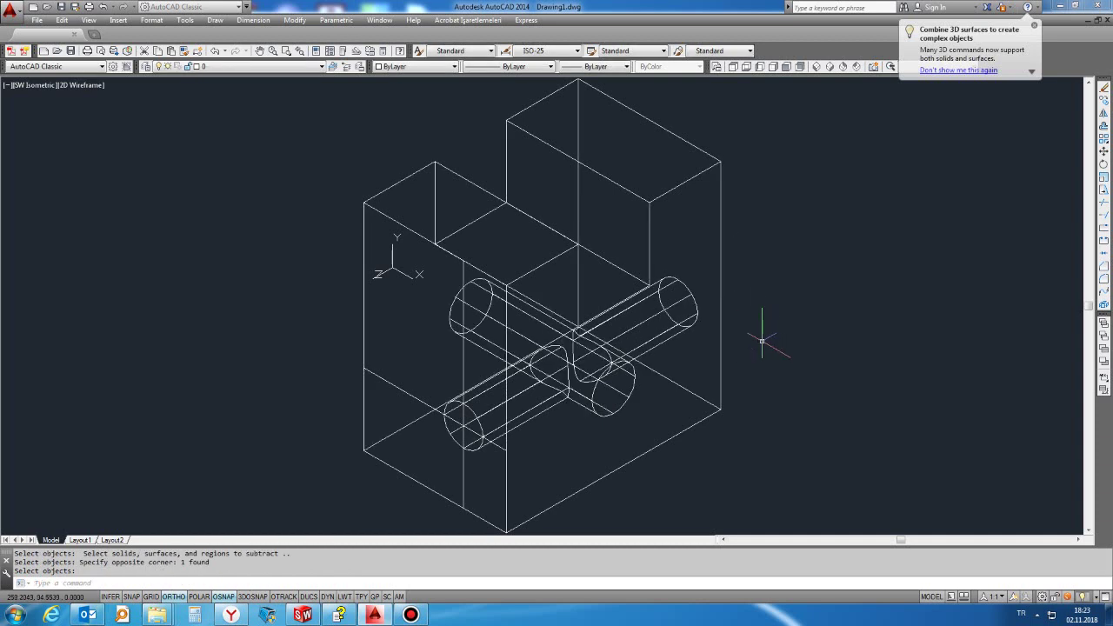
text(hi)
key(Return)
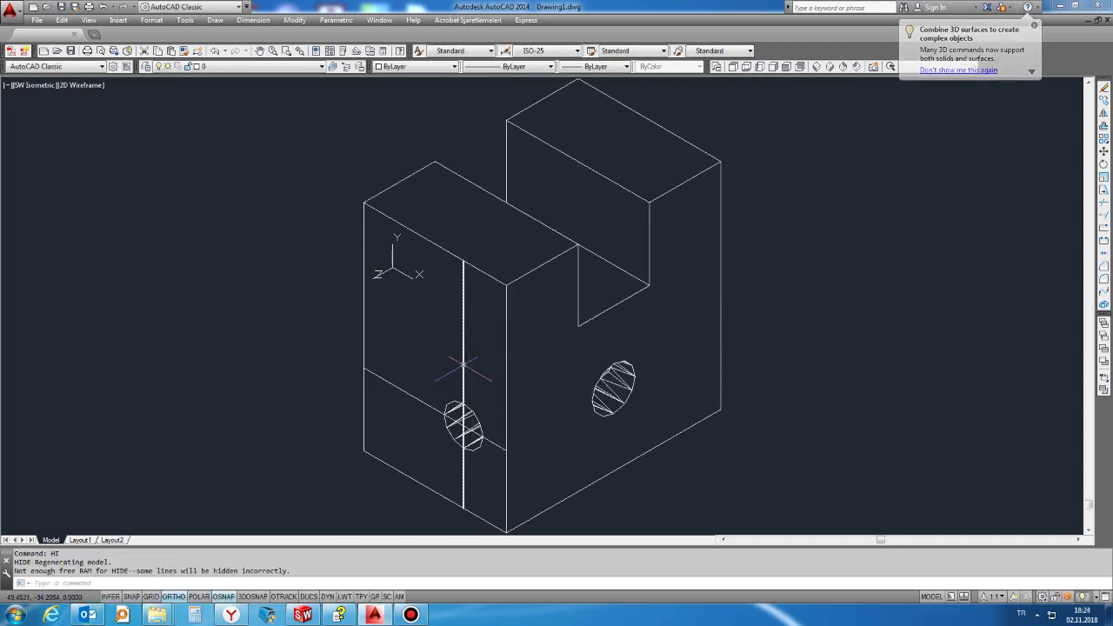
click(464, 370)
Delete the two stray lines on the left face and regenerate the wireframe.
click(415, 396)
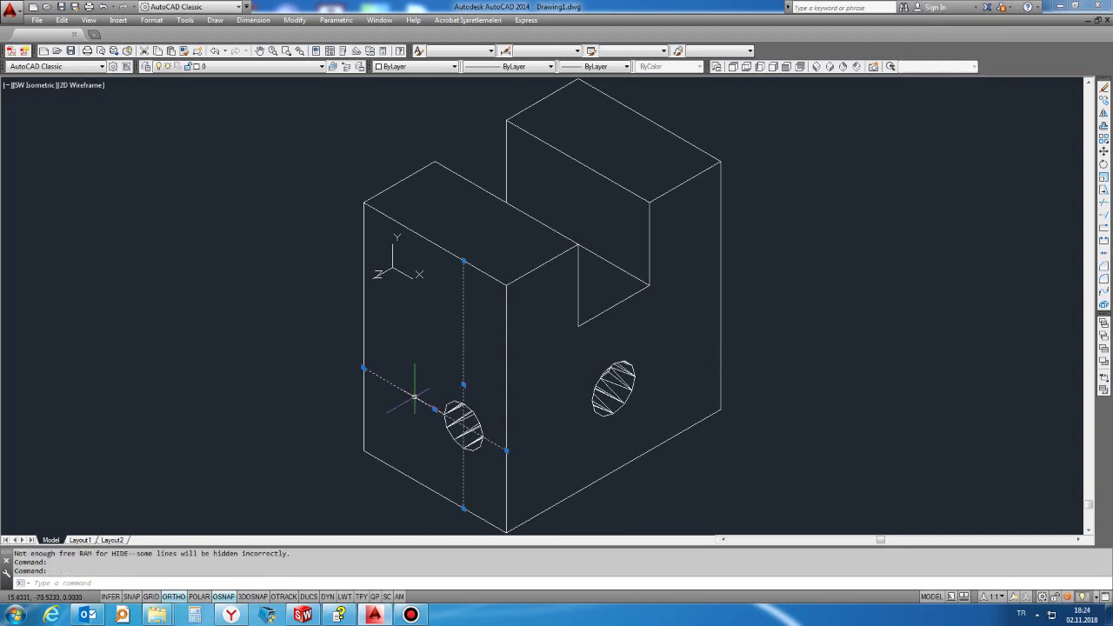
key(Delete)
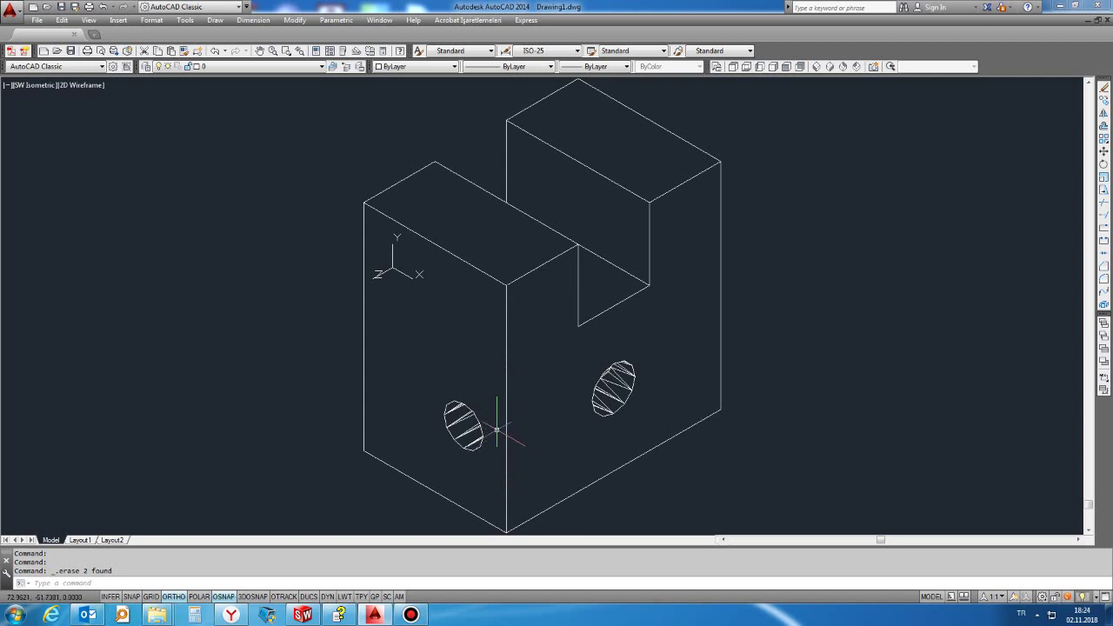
key(Escape)
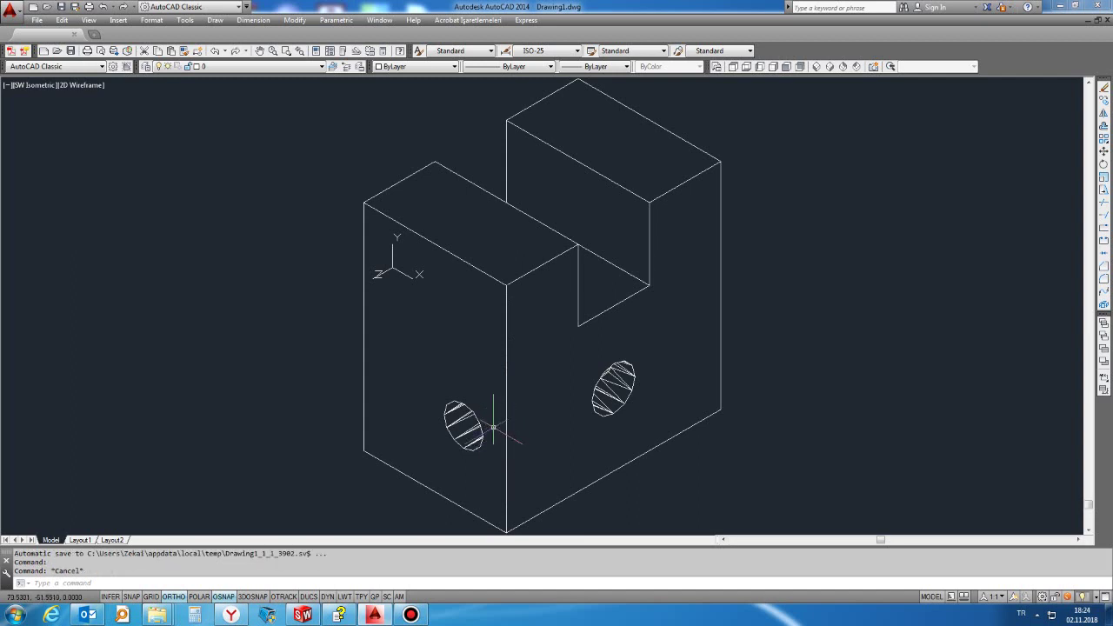
text(re)
key(Return)
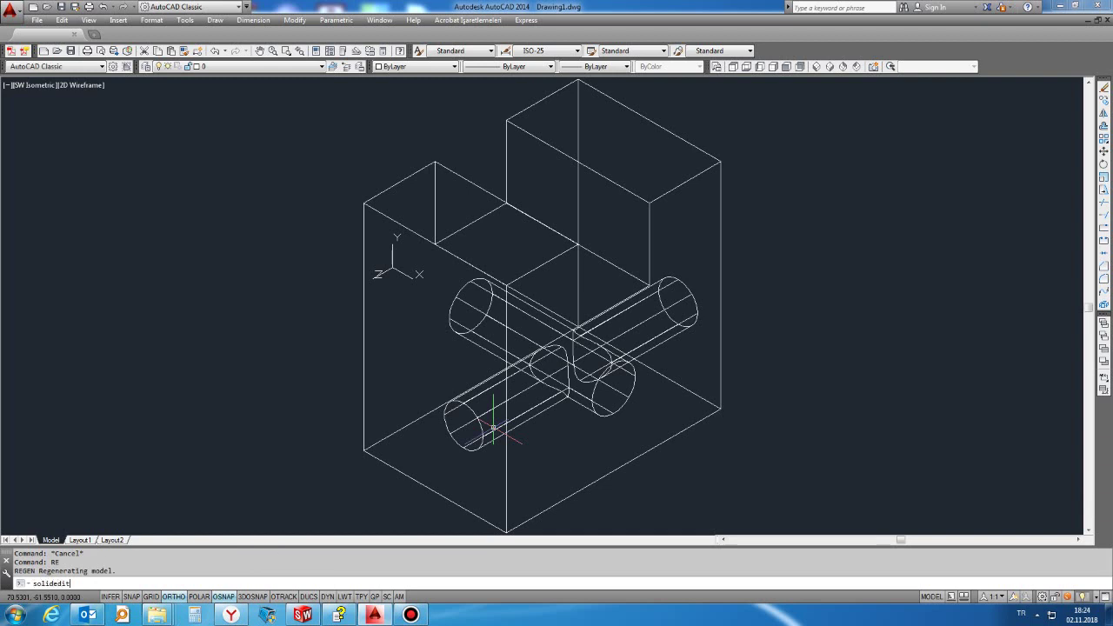
Start SOLIDEDIT and choose its Edge option.
key(Return)
text(e)
key(Return)
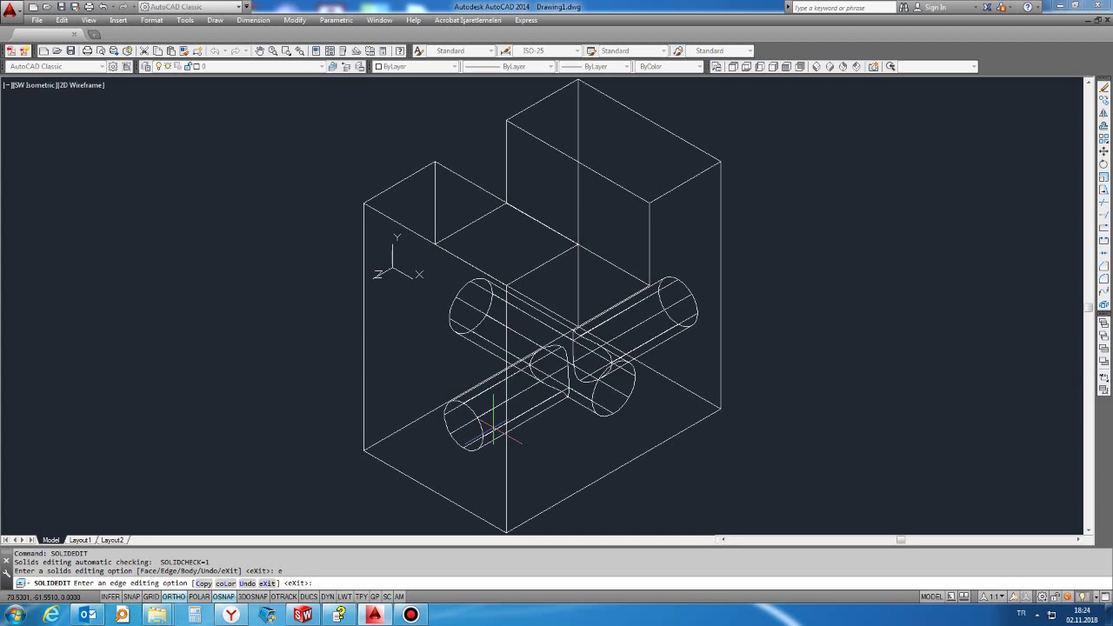
Colour the block's left vertical edge yellow using the edge Color option.
text(l)
key(Return)
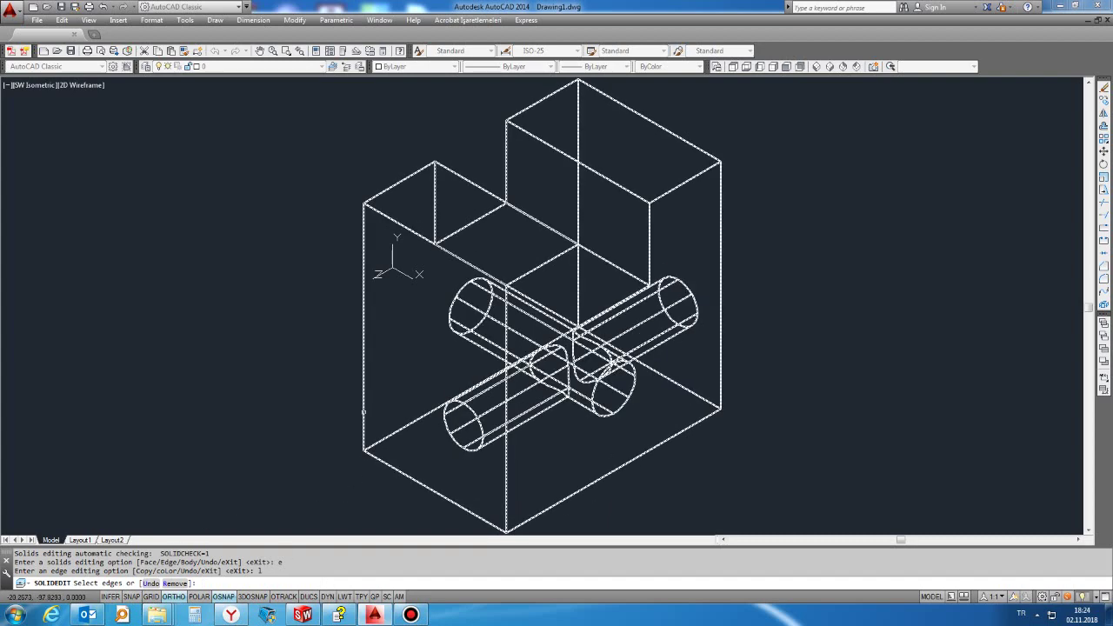
click(363, 412)
key(Return)
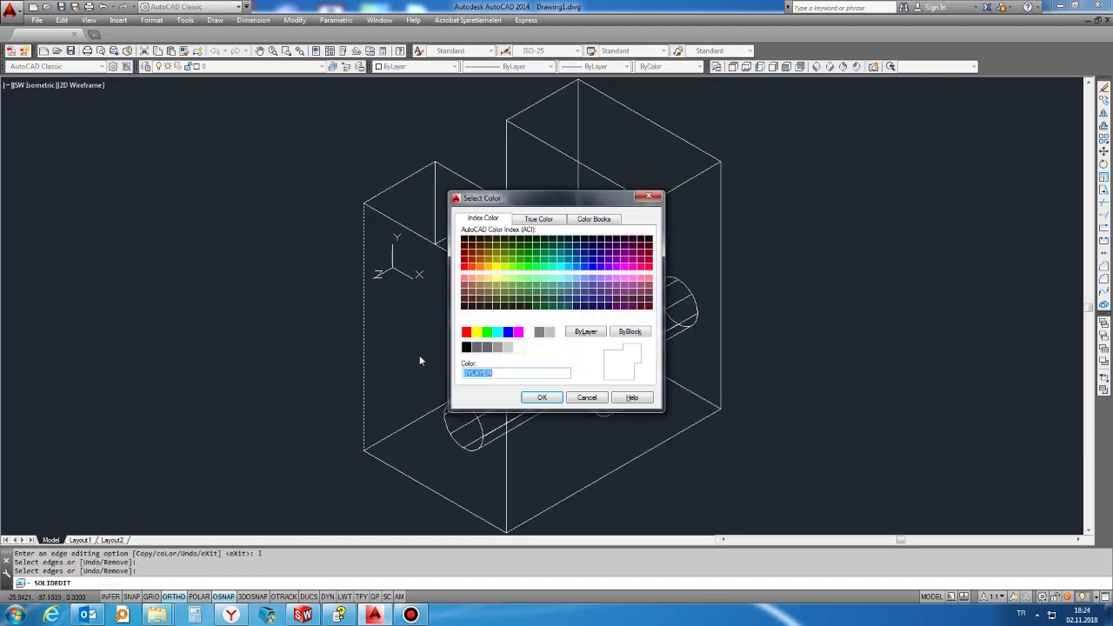
click(476, 332)
click(541, 398)
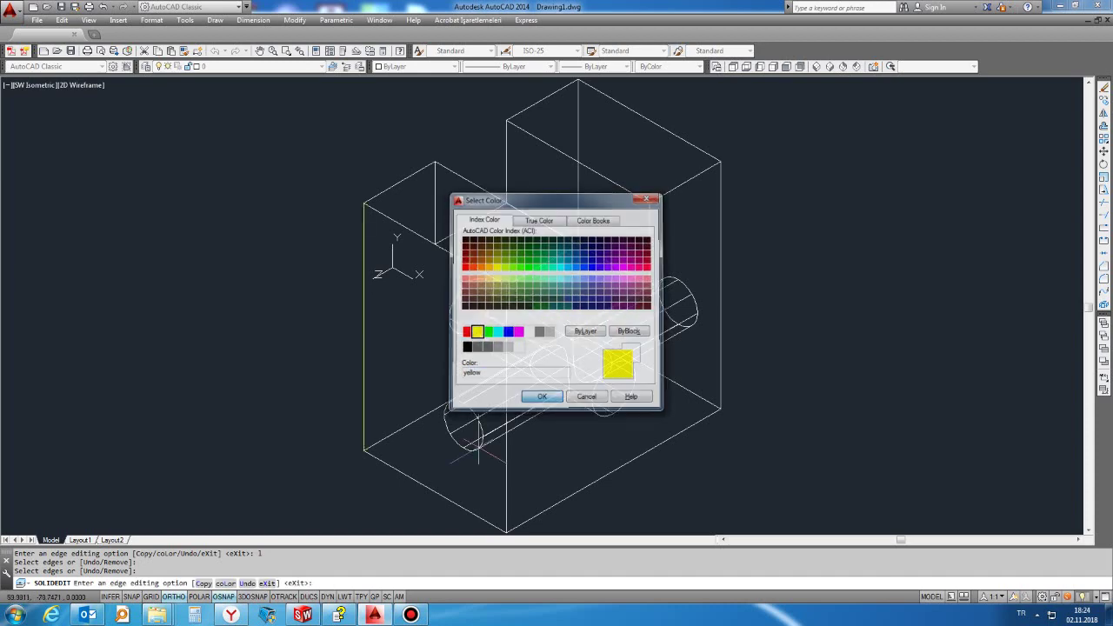
Colour the bottom-left front edge and two more front/bottom edges red.
text(l)
key(Return)
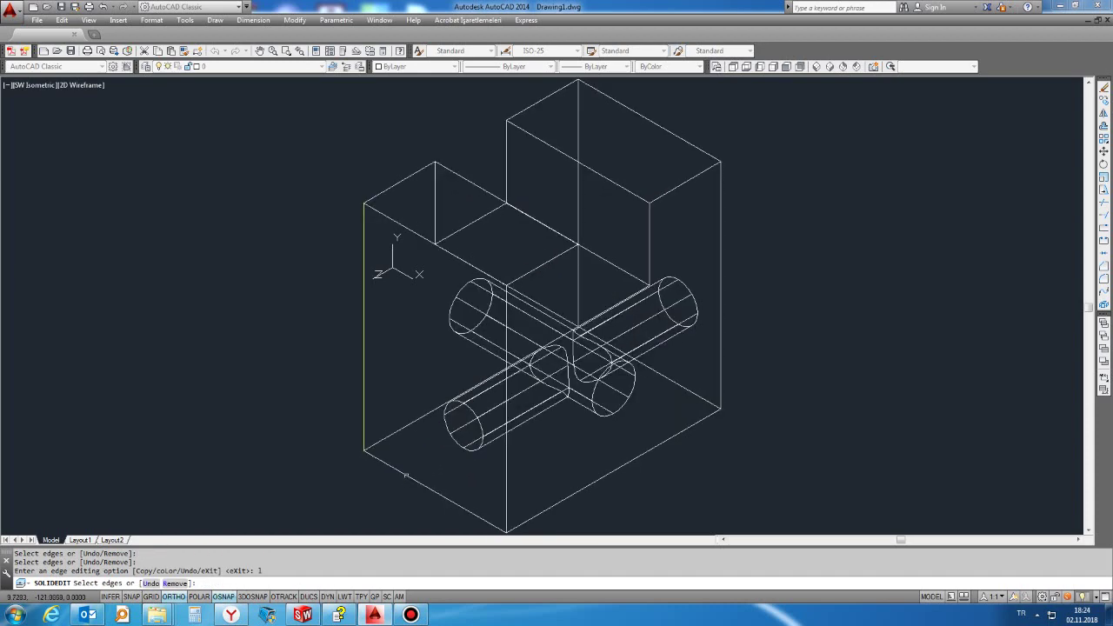
click(409, 476)
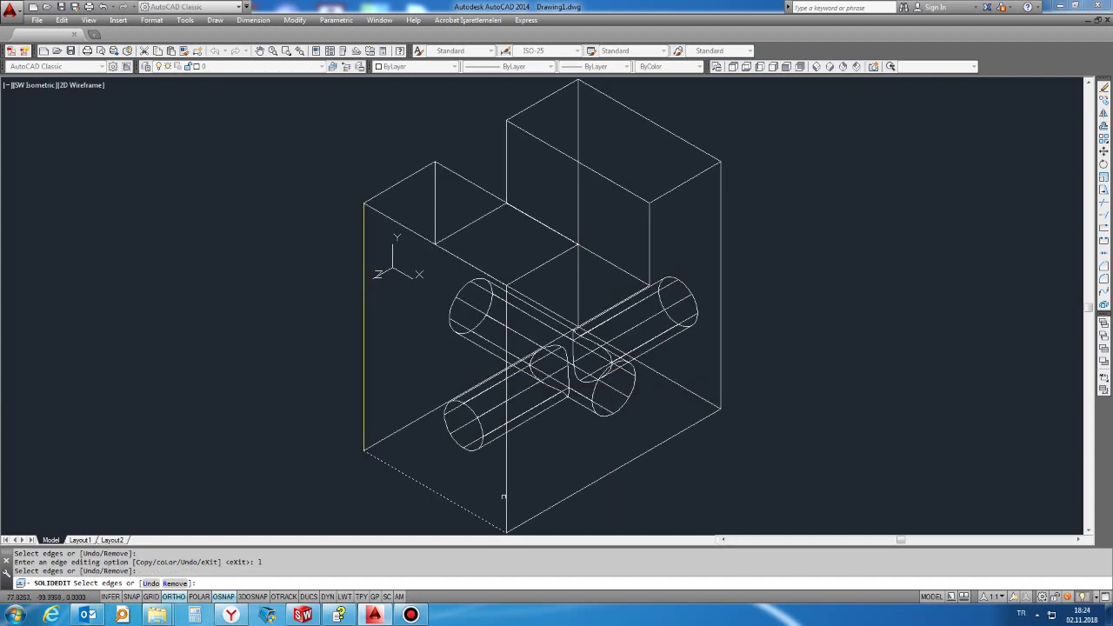
click(503, 497)
click(505, 496)
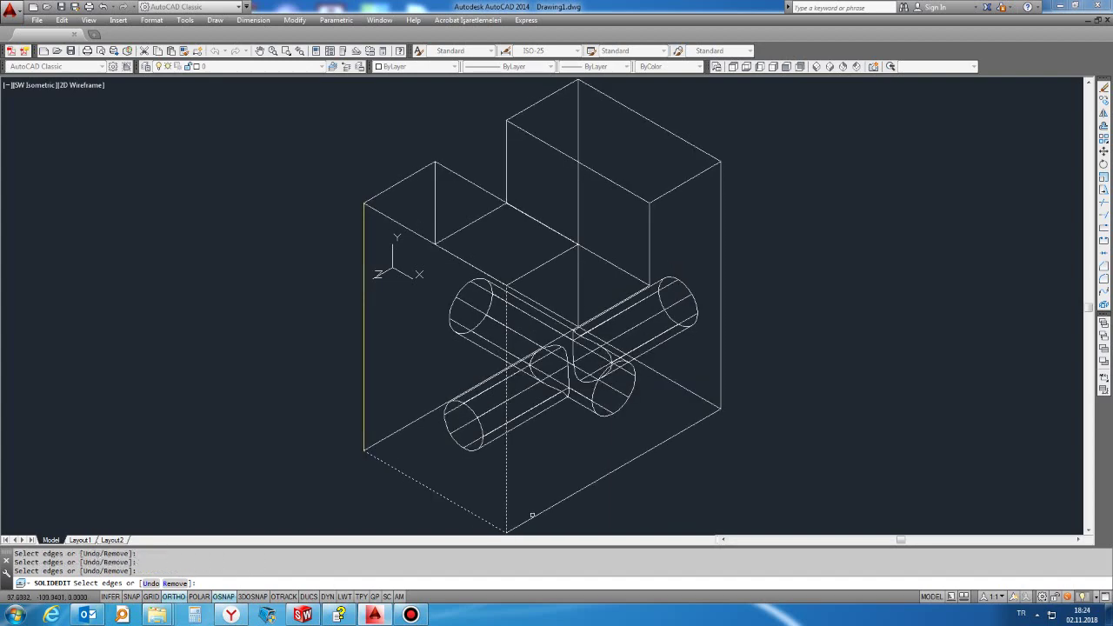
key(Return)
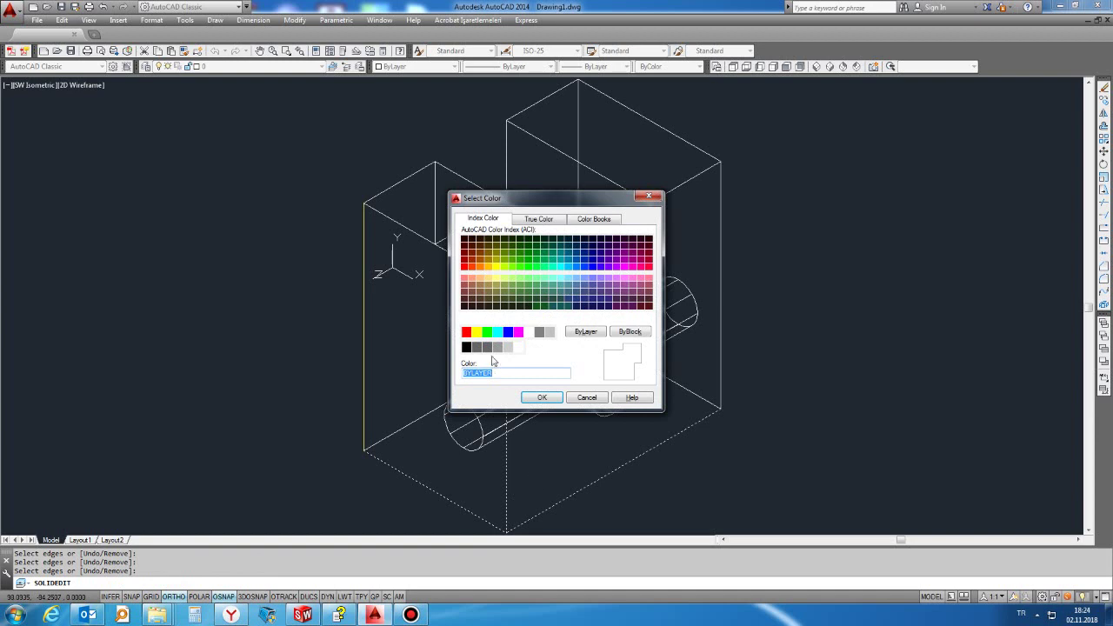
click(466, 332)
click(541, 398)
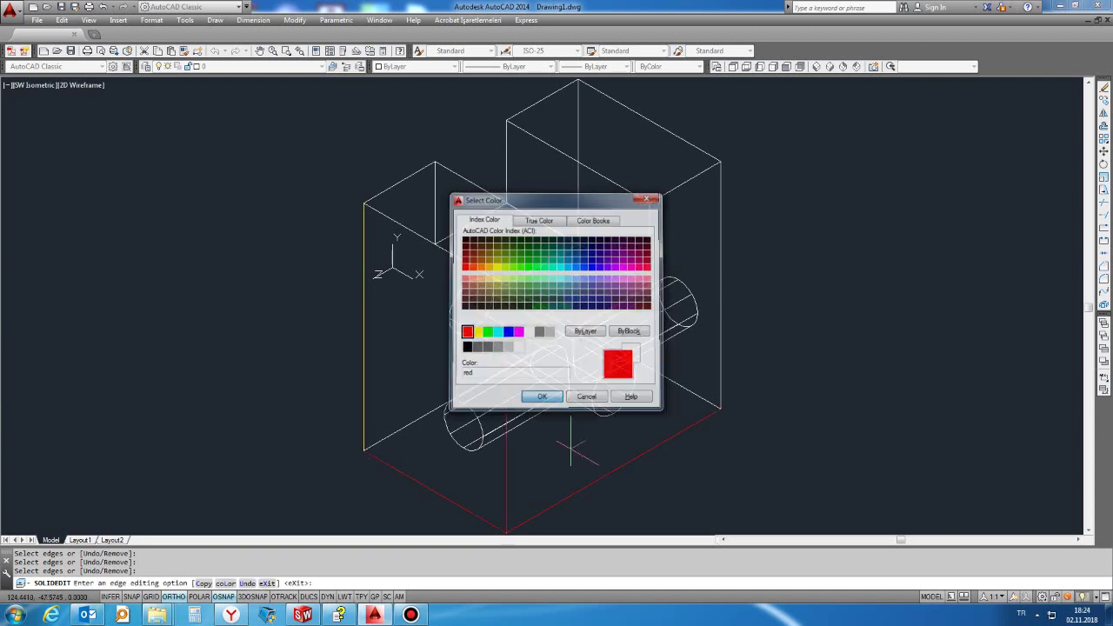
Colour the hole's circular edge blue and exit edge editing.
text(l)
key(Return)
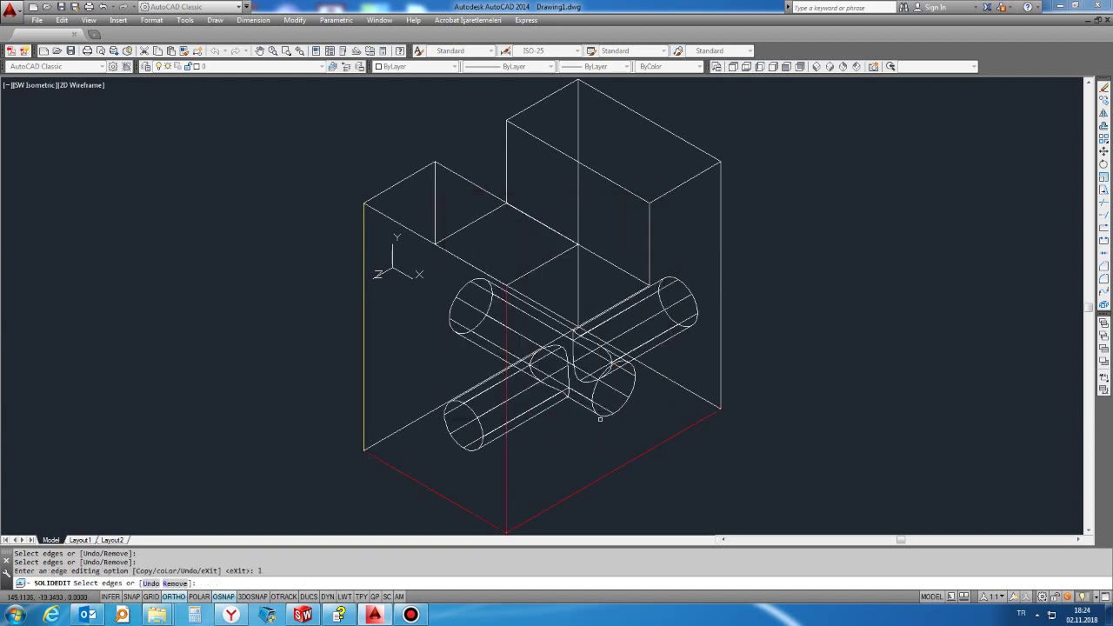
click(600, 417)
key(Return)
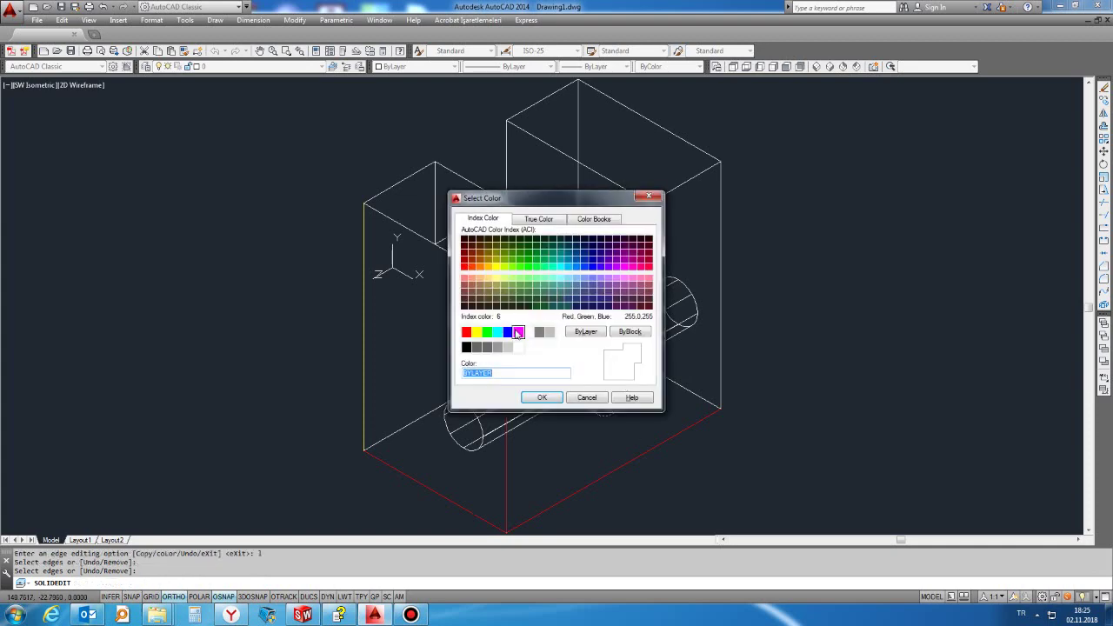
click(508, 331)
click(542, 397)
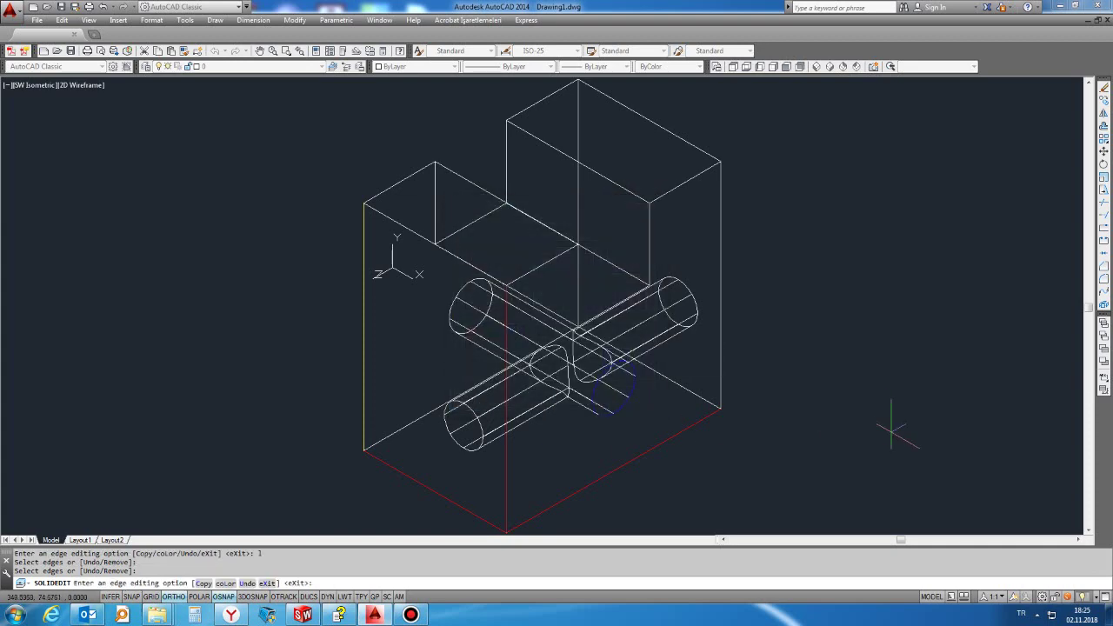
key(Escape)
key(Escape)
key(Escape)
text(sha)
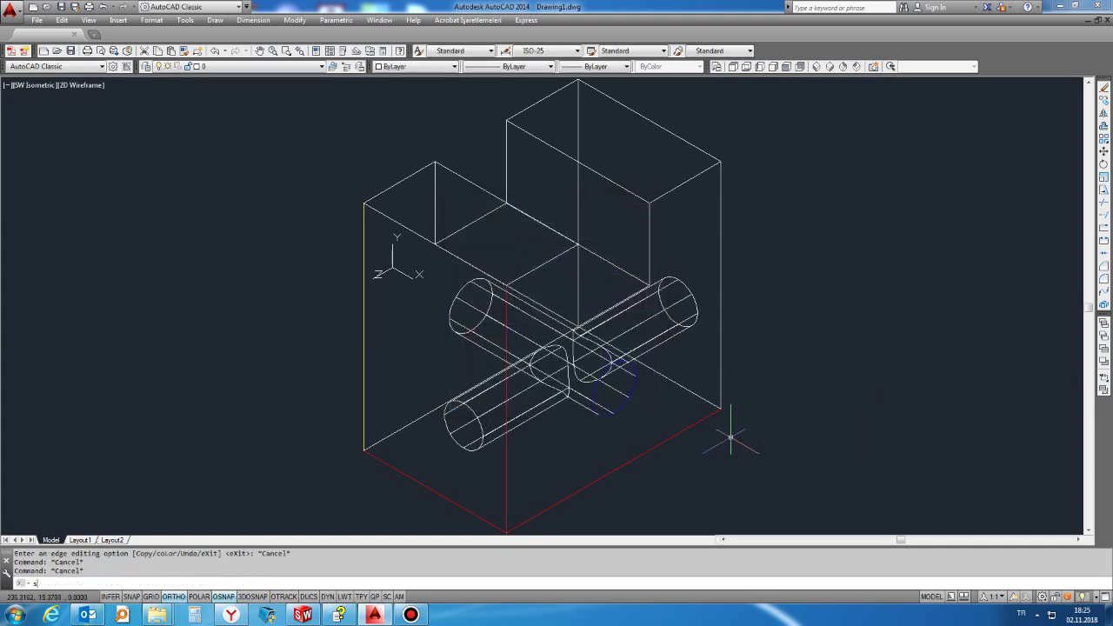
key(Return)
Switch the visual style from wireframe to Conceptual shading (option C).
text(c)
key(Return)
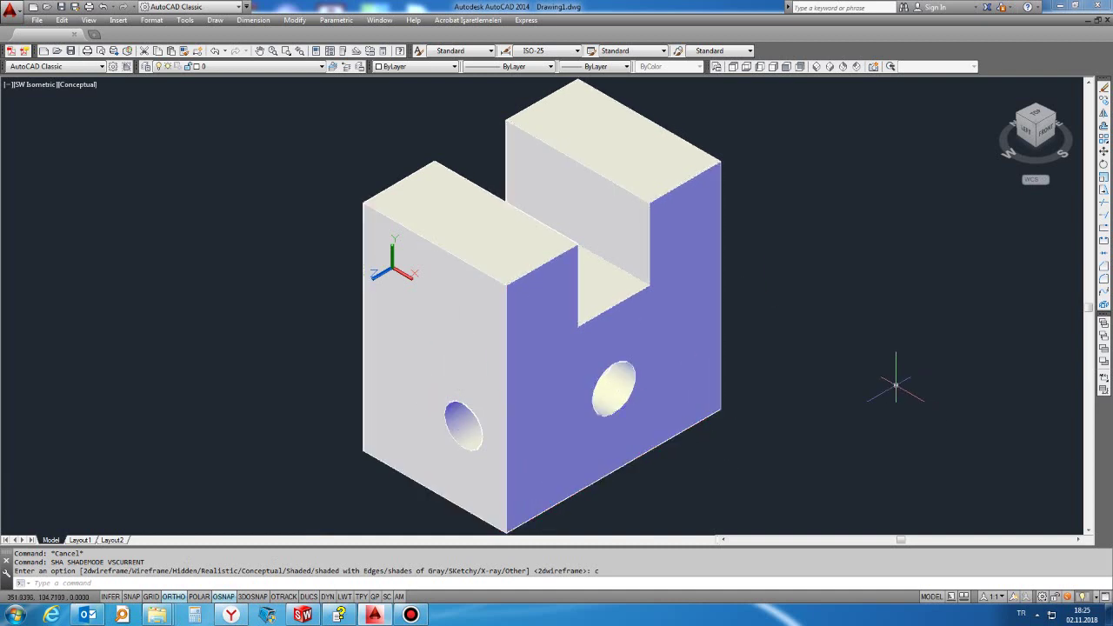
text(sha)
key(Return)
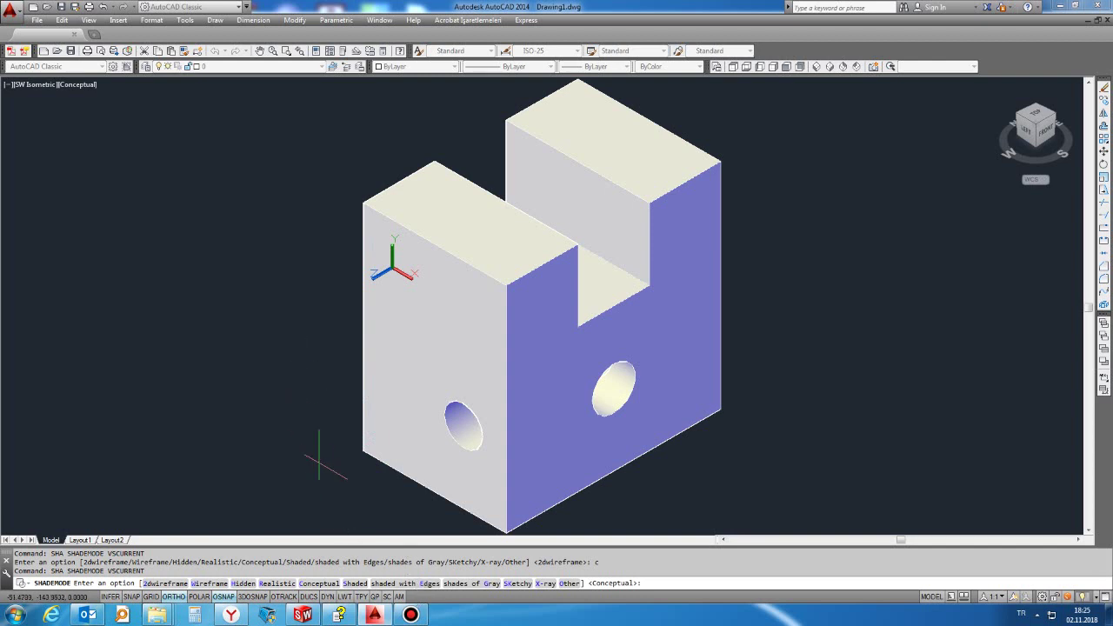
Display the block Shaded with Edges (option E) and orbit the view slightly.
key(Return)
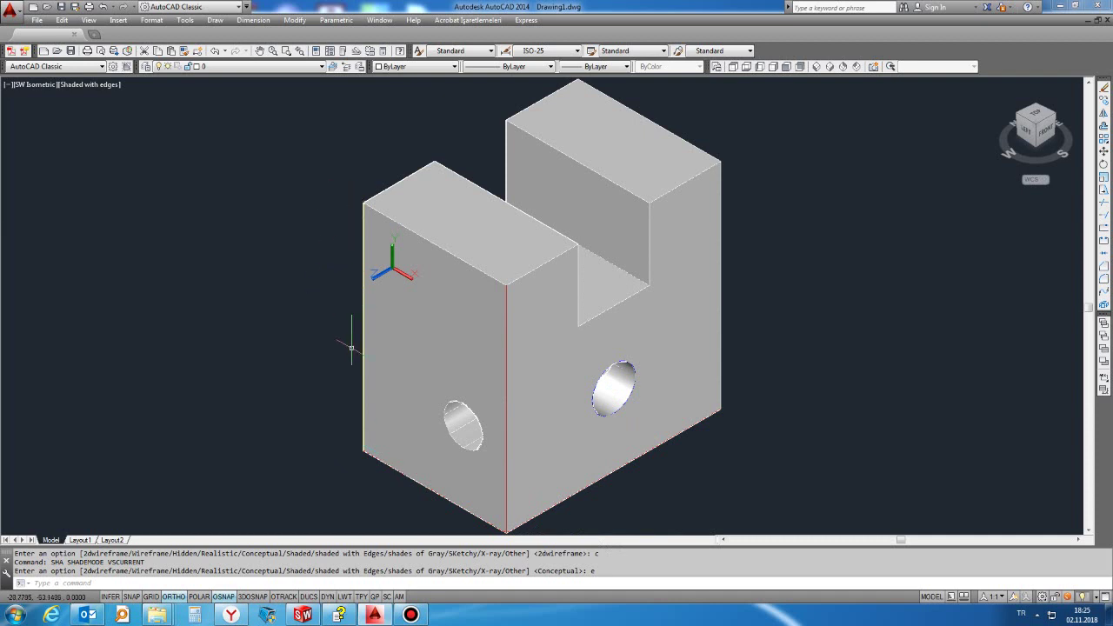
mouse_move(349, 412)
shift+middle_down()
mouse_move(283, 368)
mouse_move(212, 388)
mouse_move(371, 374)
mouse_move(360, 397)
shift+middle_up()
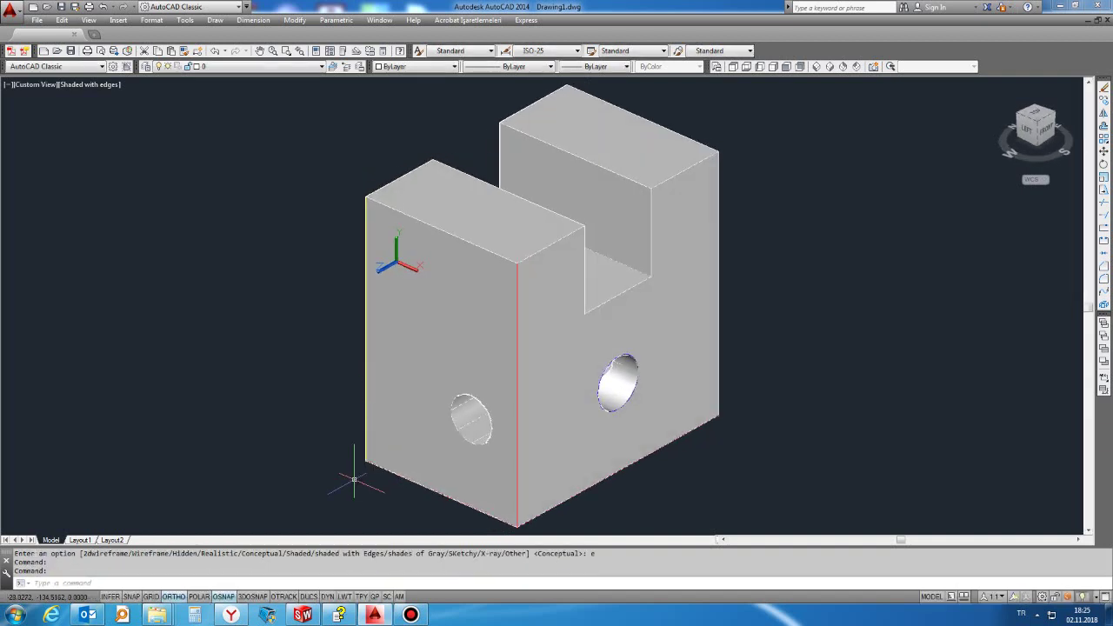